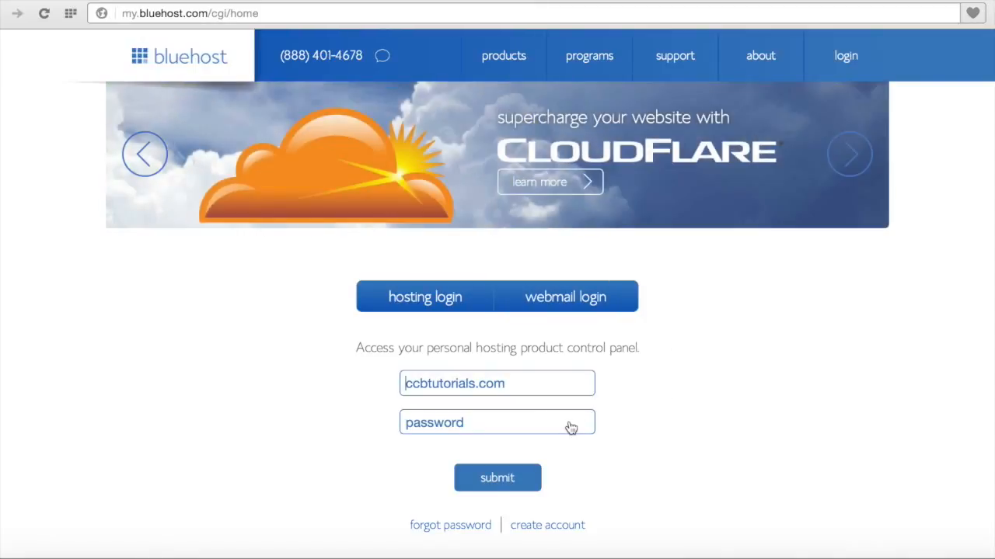
Step: Sign in to the Bluehost account with its password and close the welcome pop-up
left_click(542, 419)
type("••••••••••")
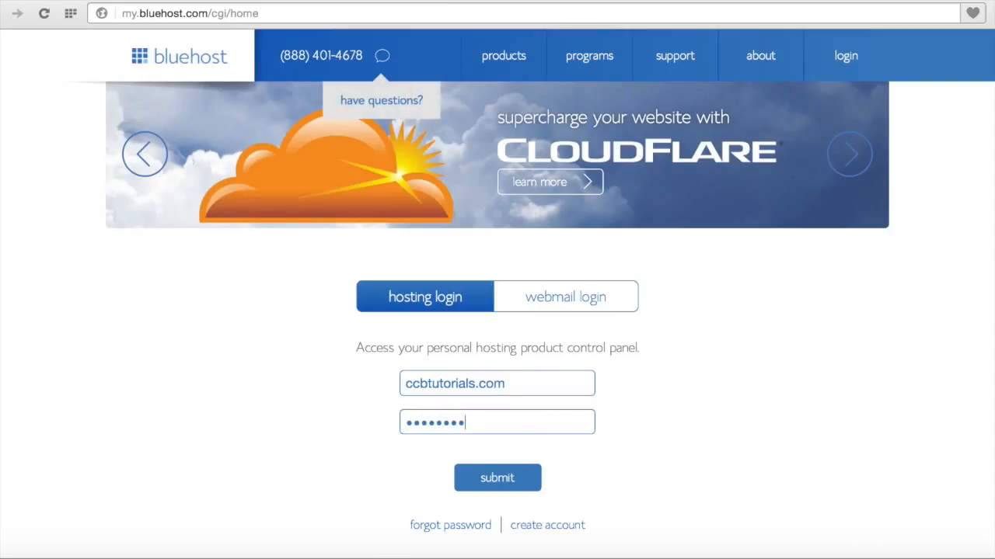
type("•")
key("Return")
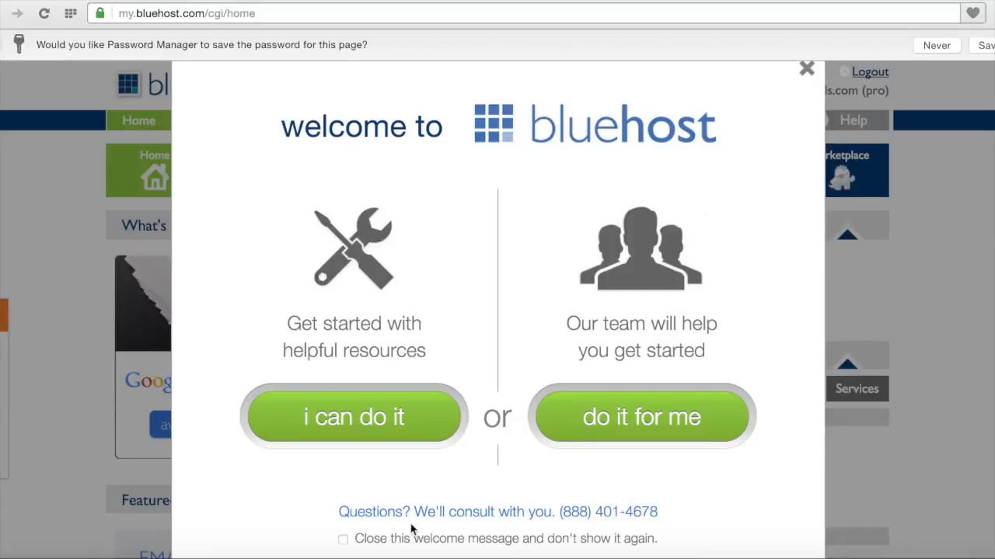
left_click(805, 71)
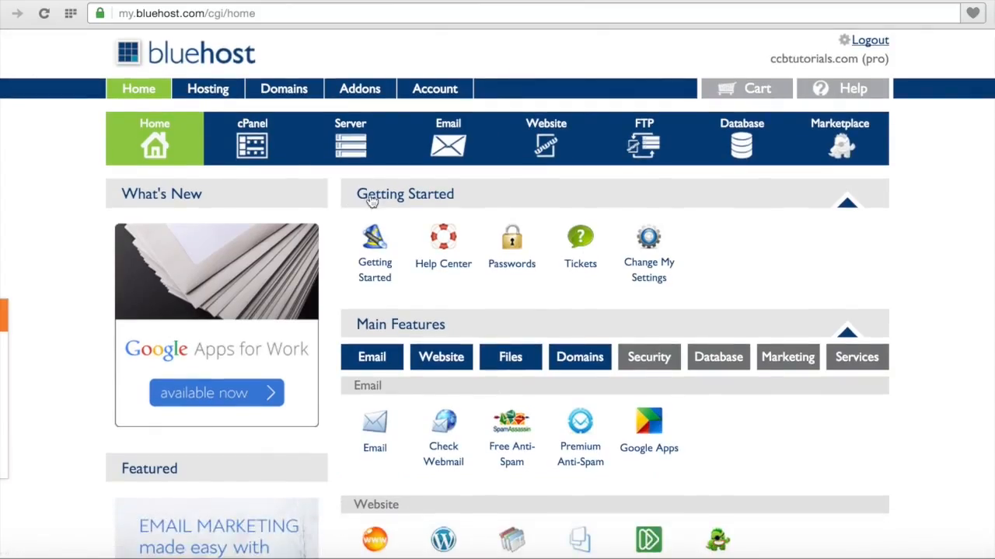
Step: Show the dashboard's Database tools: MySQL Databases, MySQL Wizard, phpMyAdmin and Remote MySQL
left_click(725, 369)
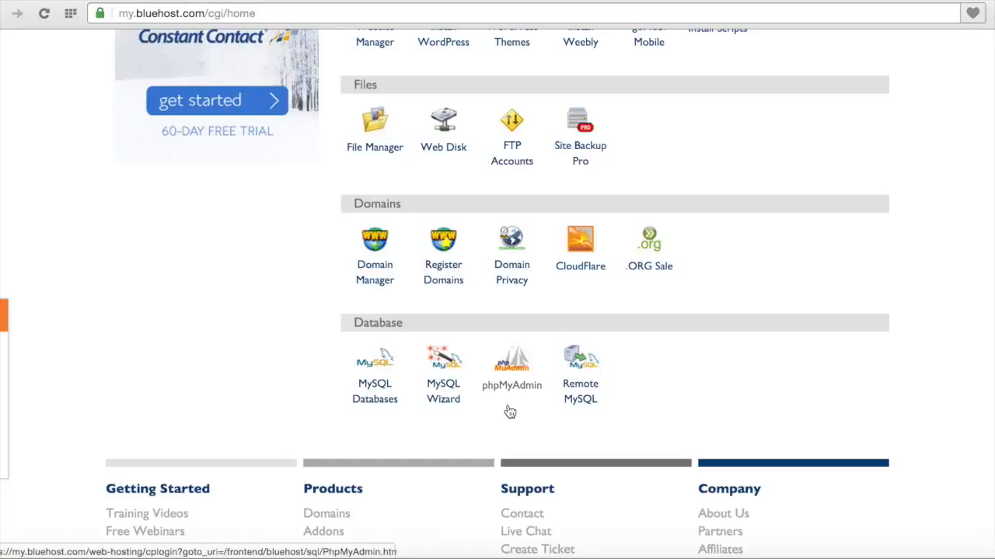
Step: Open the MySQL Databases page and scroll to the Create New Database form
left_click(380, 403)
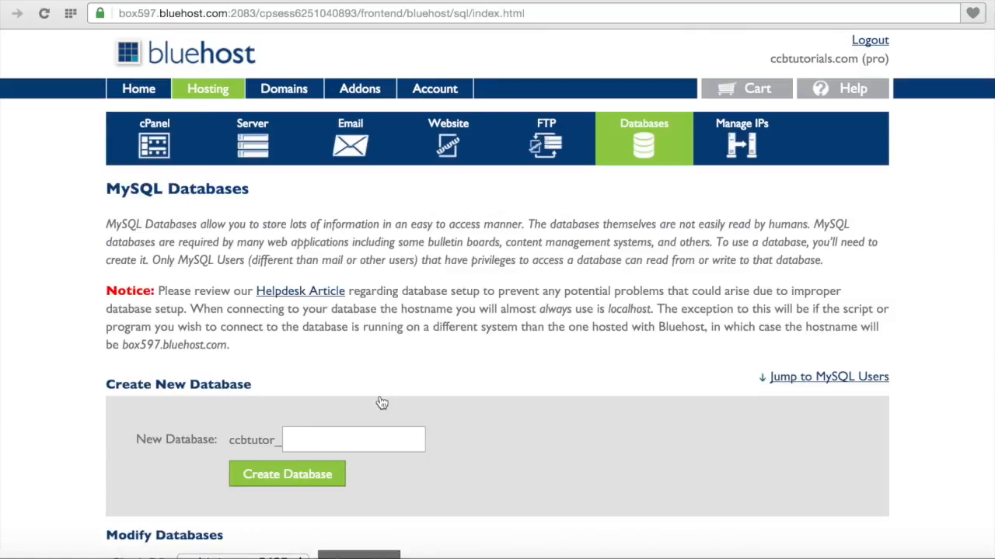
scroll(382, 403, "down", 7)
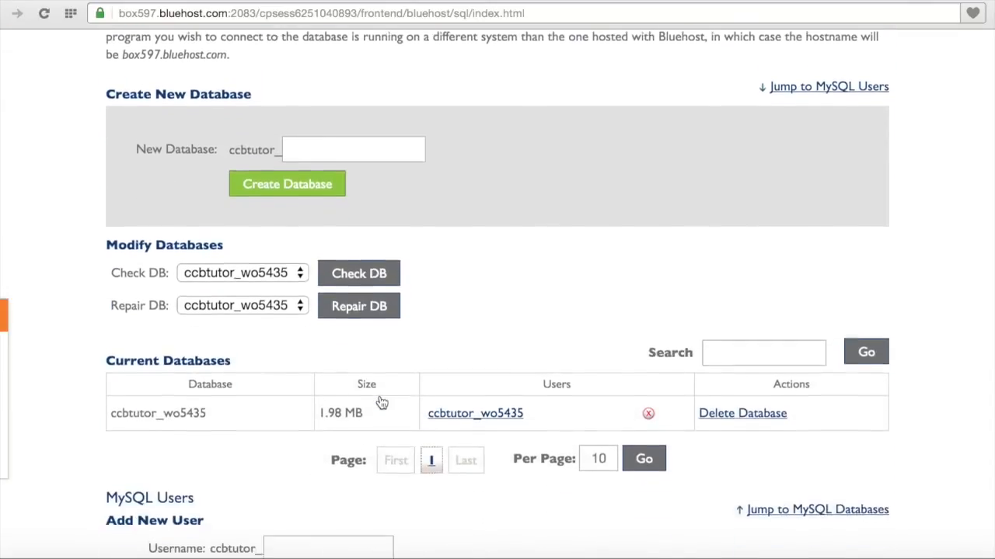
scroll(381, 403, "down", 1)
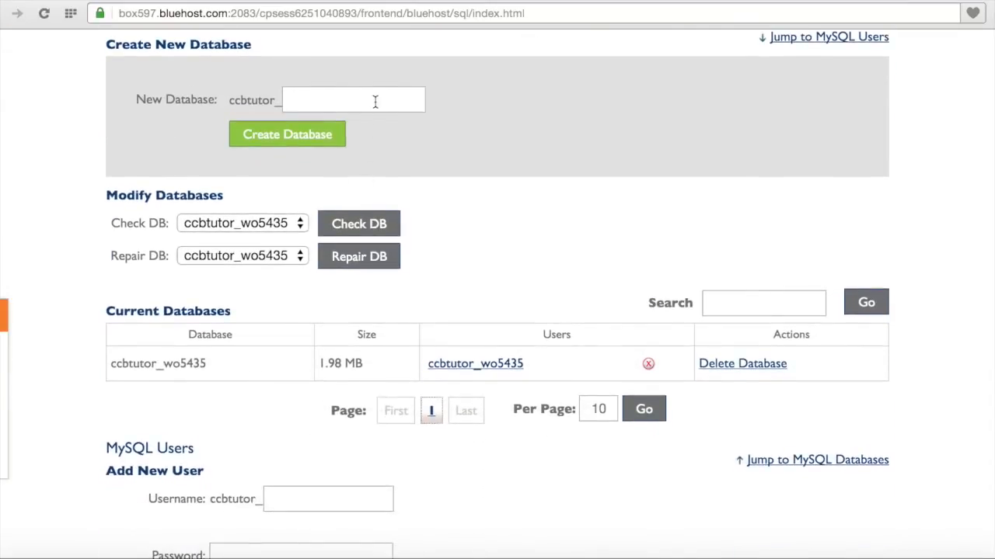
Step: Create the database ccbdata, which is added as ccbtutor_ccbdata
left_click(375, 101)
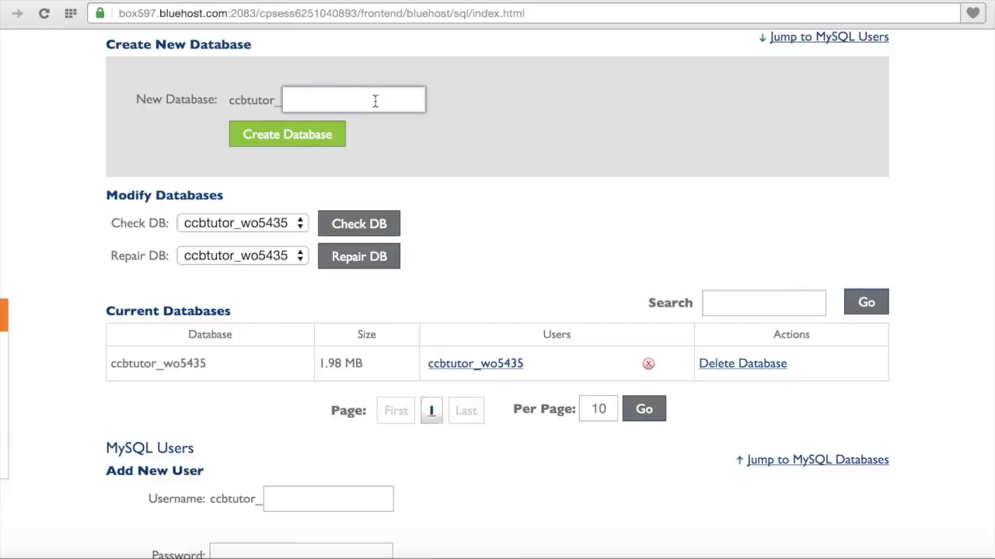
type("ccbdata")
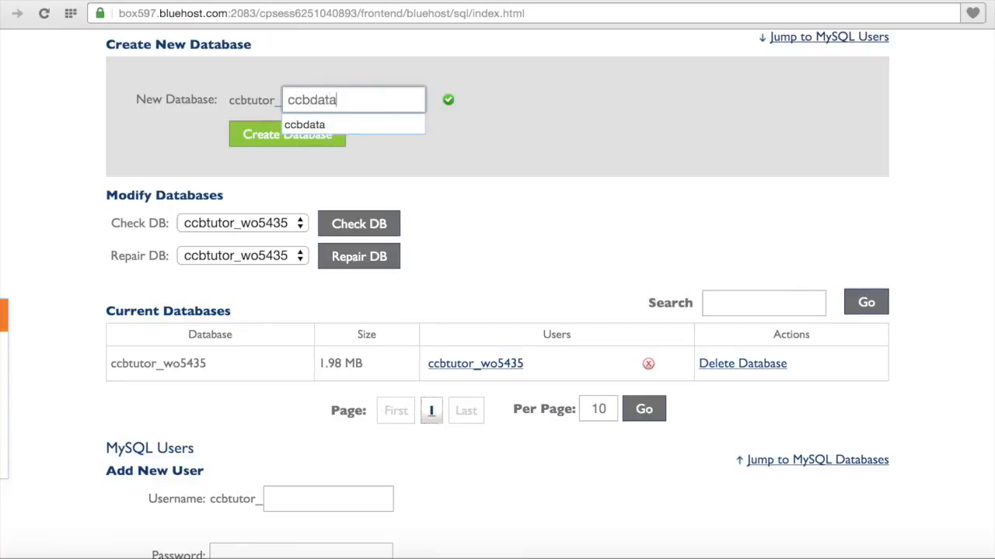
left_click(404, 126)
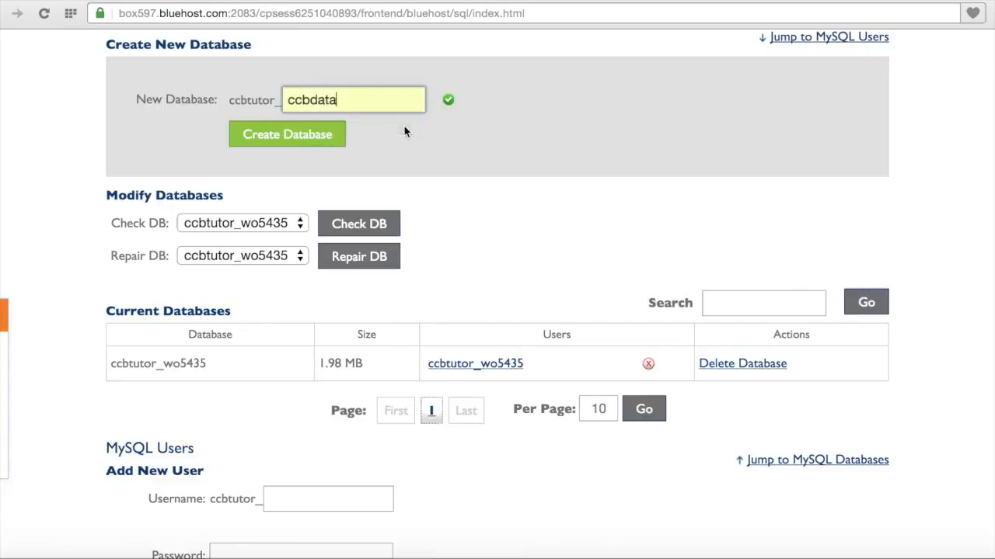
left_click(464, 112)
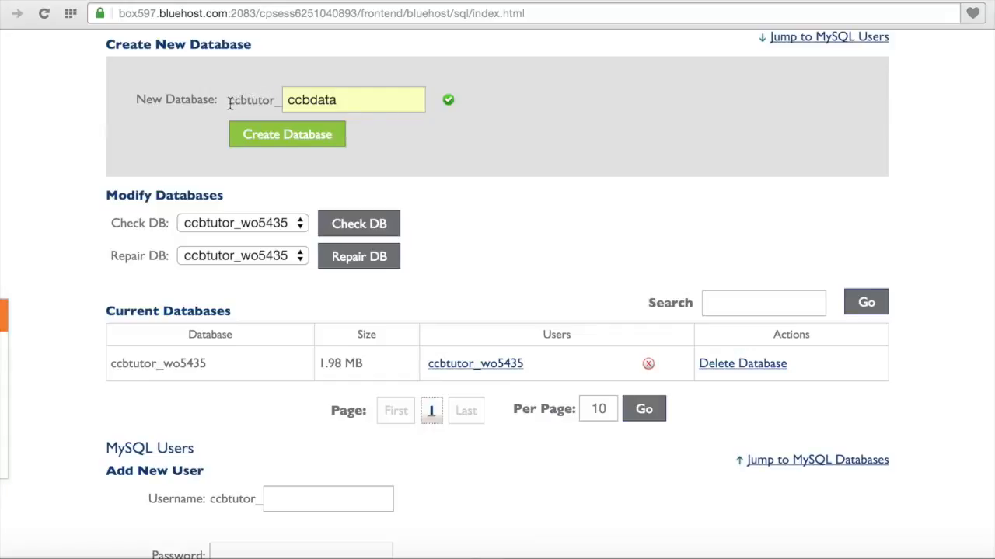
left_click_drag(230, 104, 282, 104)
left_click(286, 78)
left_click(334, 137)
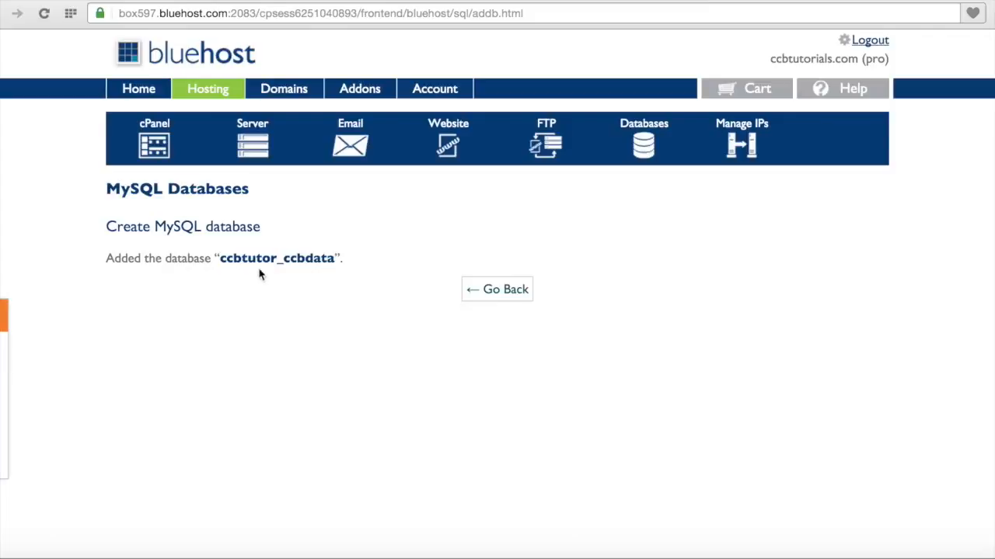
Step: Back on MySQL Databases, enter ccbmgr as the new user's name
left_click(500, 292)
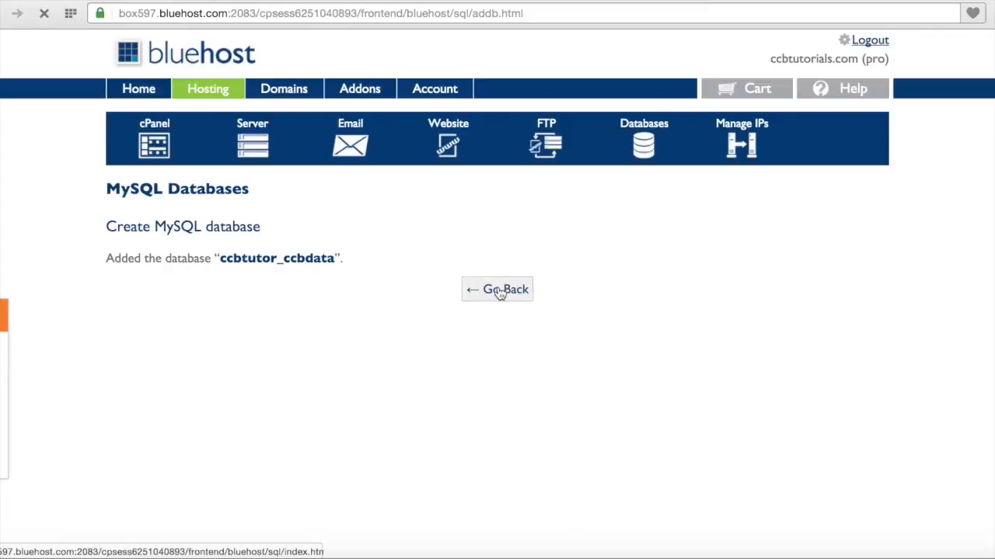
scroll(500, 292, "down", 5)
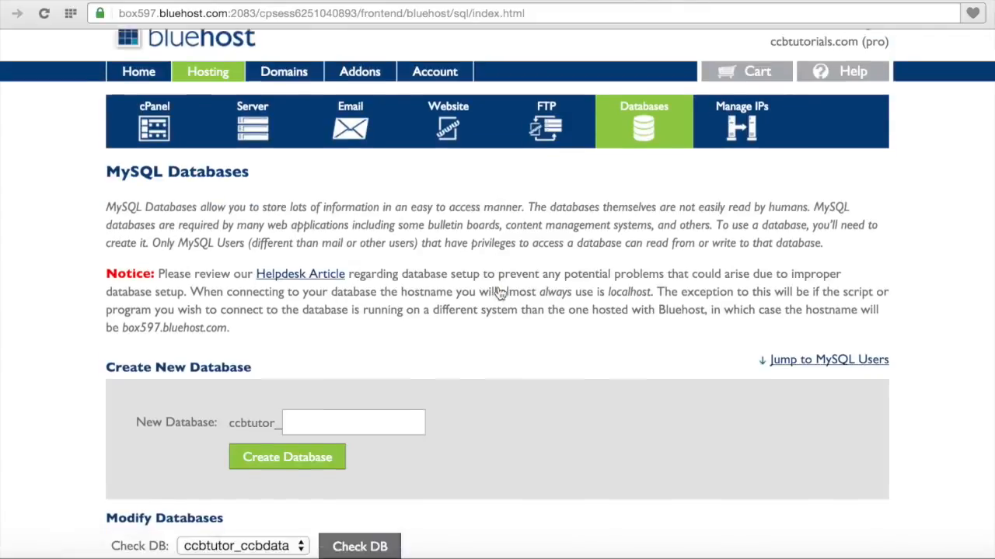
scroll(499, 293, "down", 4)
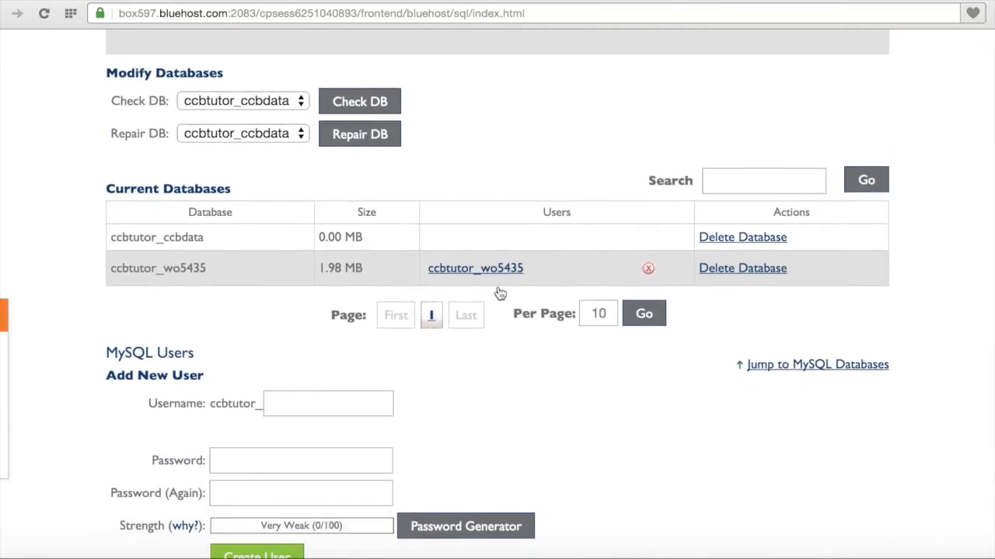
left_click(368, 301)
type("ccb")
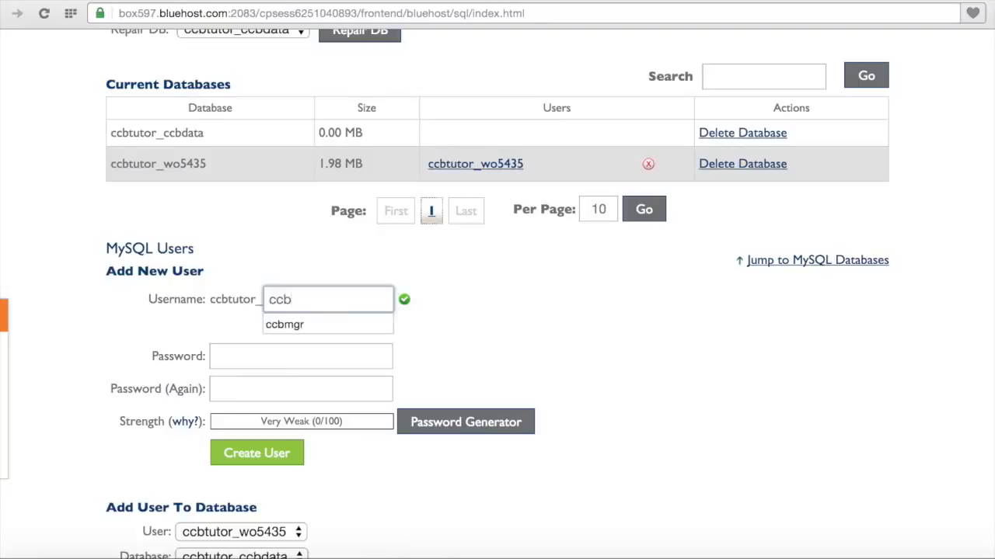
left_click(376, 324)
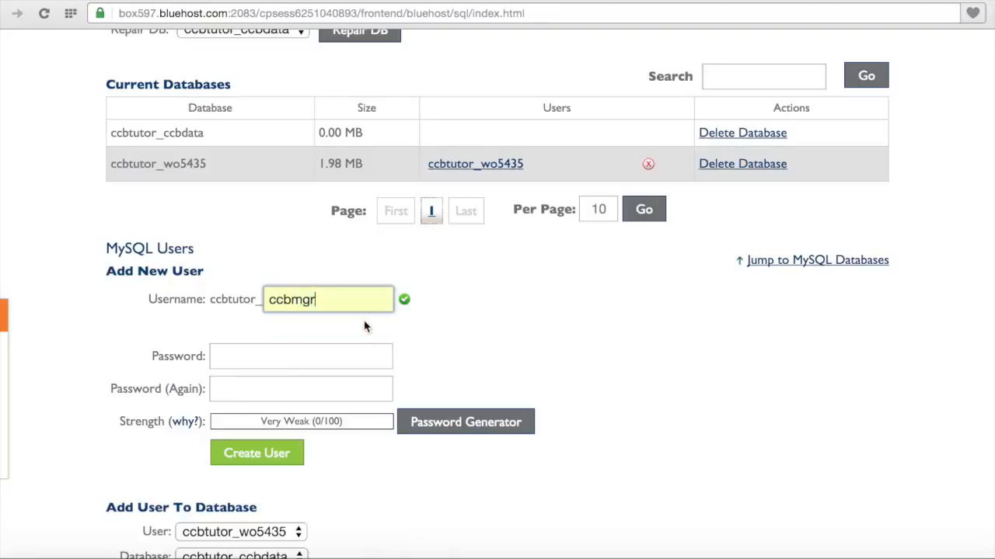
left_click(425, 329)
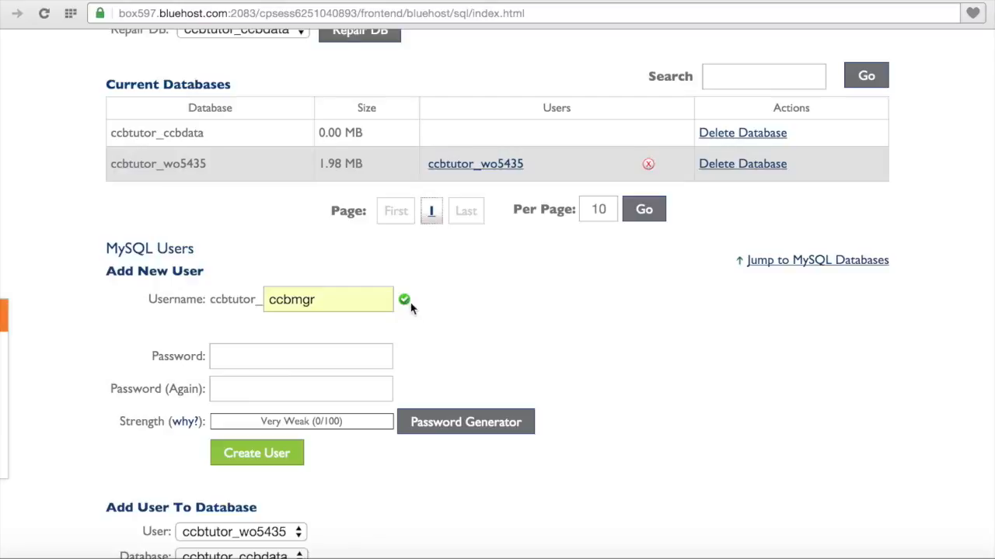
Step: Enter and confirm the user's password, then create user ccbtutor_ccbmgr
left_click(376, 354)
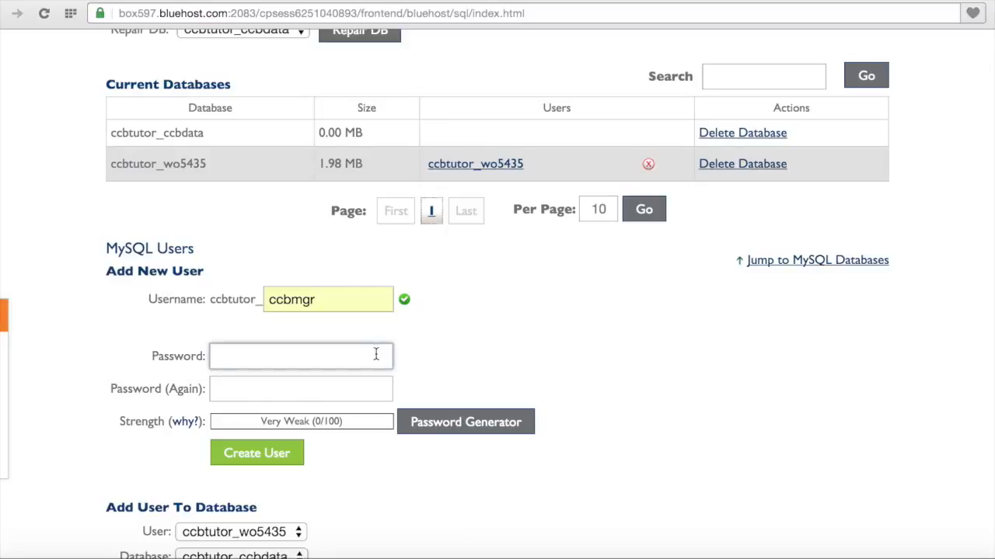
type("*********")
key("Tab")
type("*******")
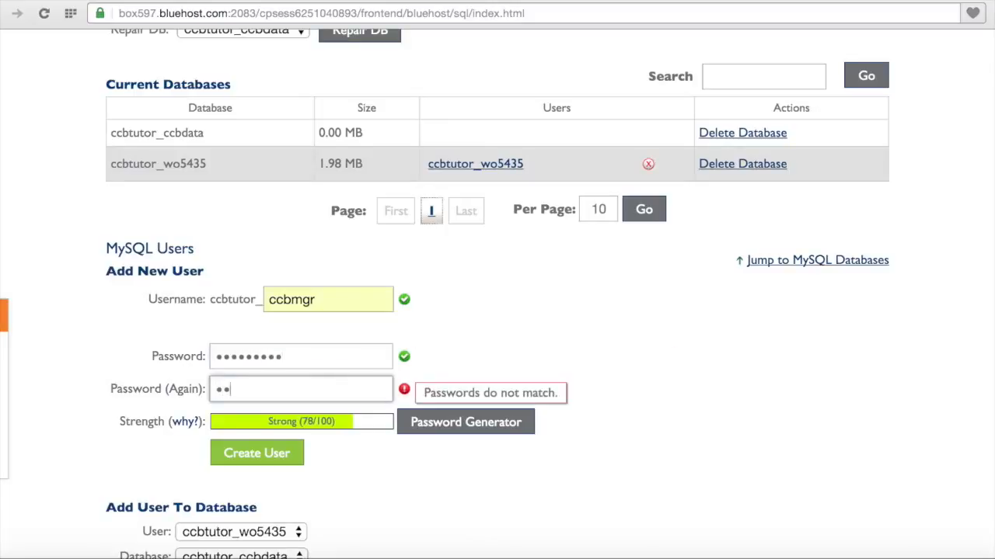
type("**")
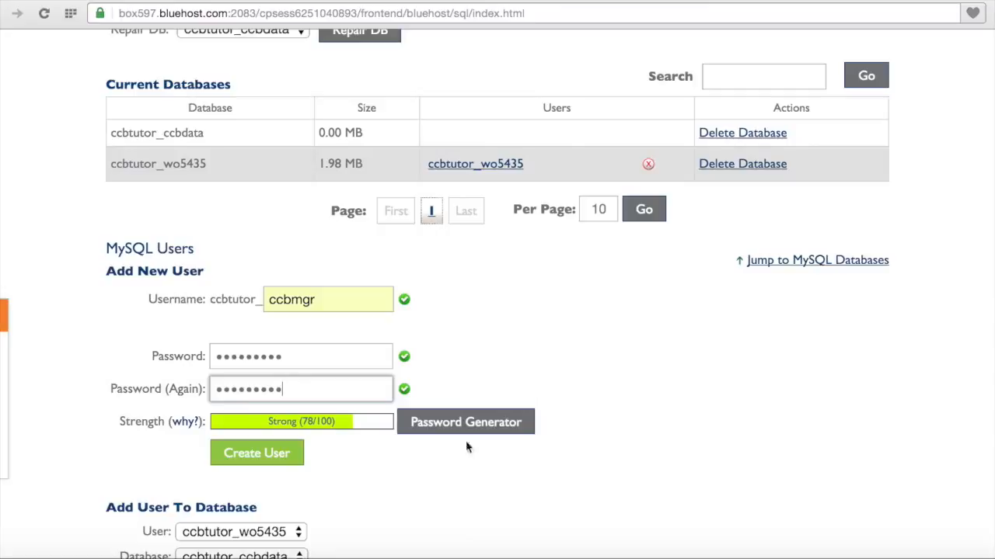
scroll(428, 469, "down", 1)
scroll(428, 470, "down", 3)
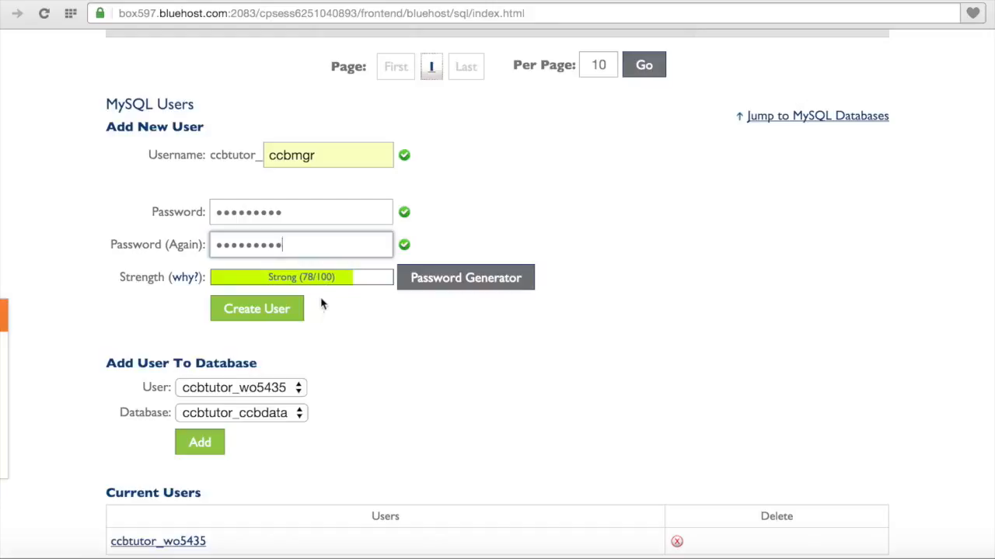
left_click(278, 317)
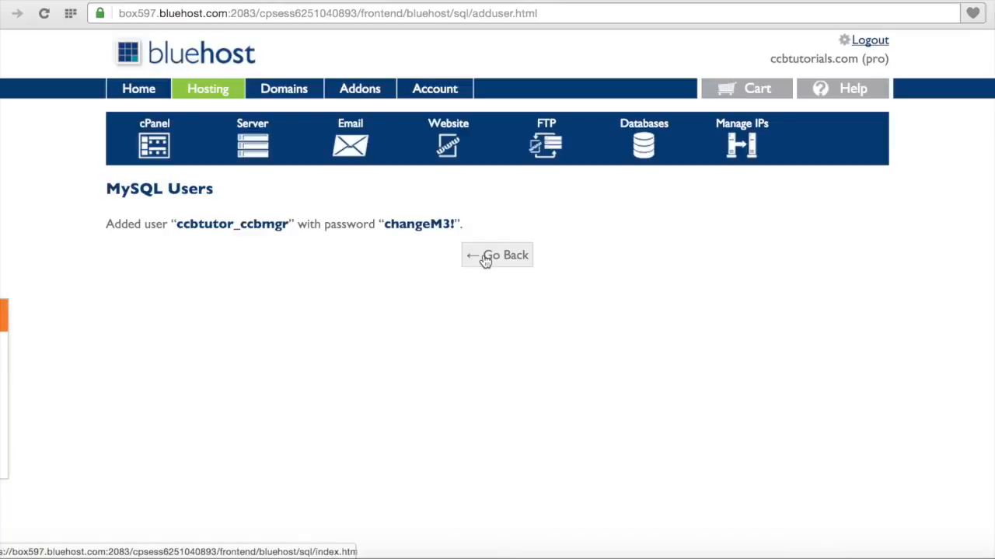
Step: Add user ccbtutor_ccbmgr to database ccbtutor_ccbdata to reach its privileges page
left_click(492, 256)
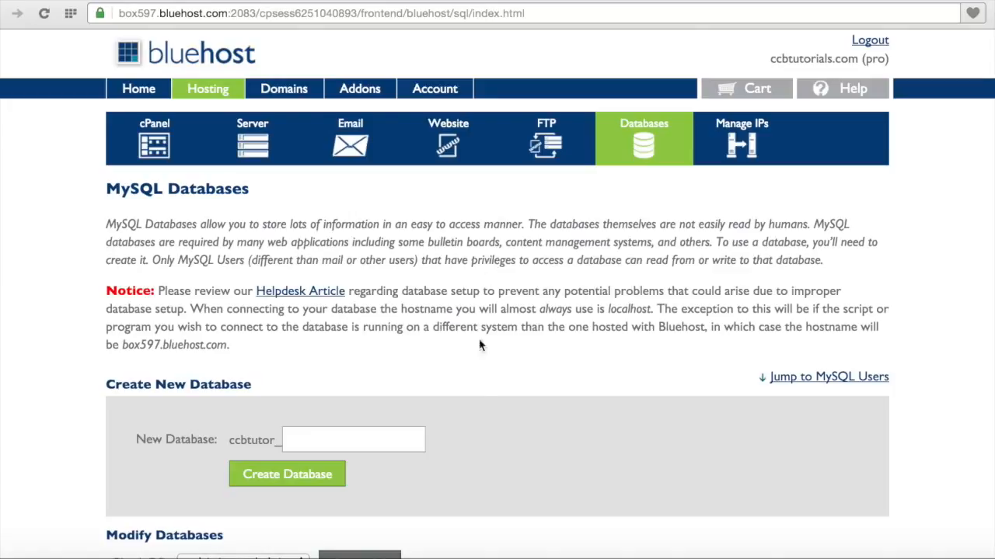
scroll(476, 384, "down", 10)
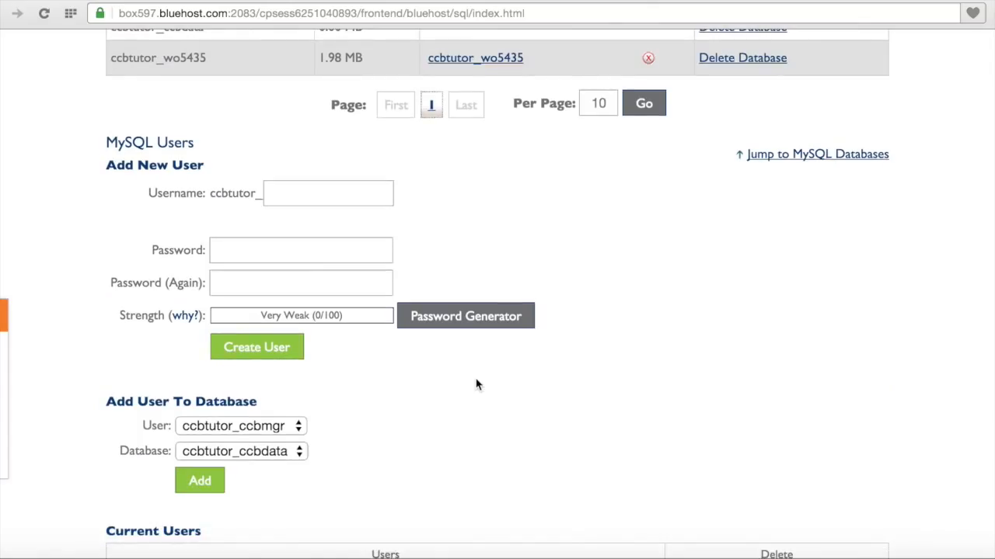
scroll(476, 384, "down", 3)
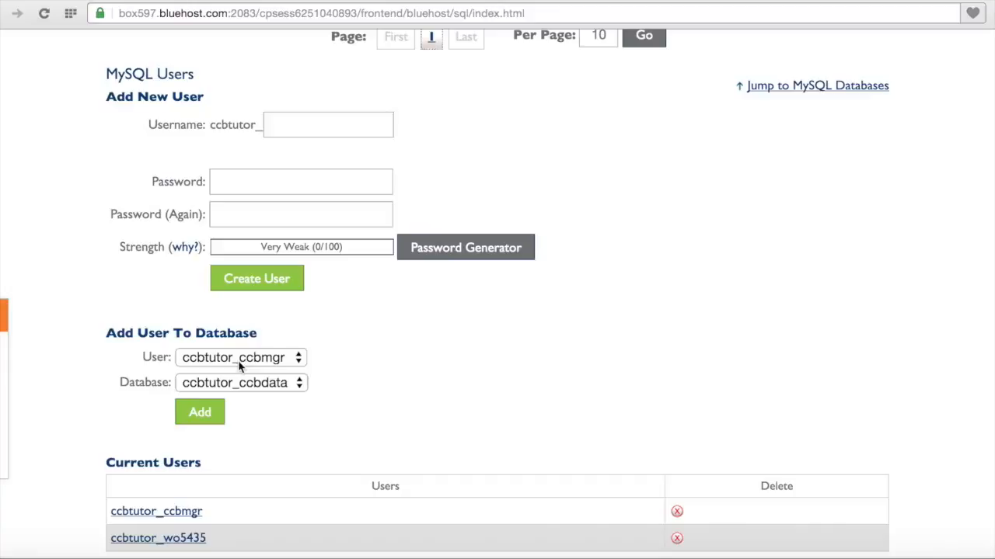
left_click(207, 414)
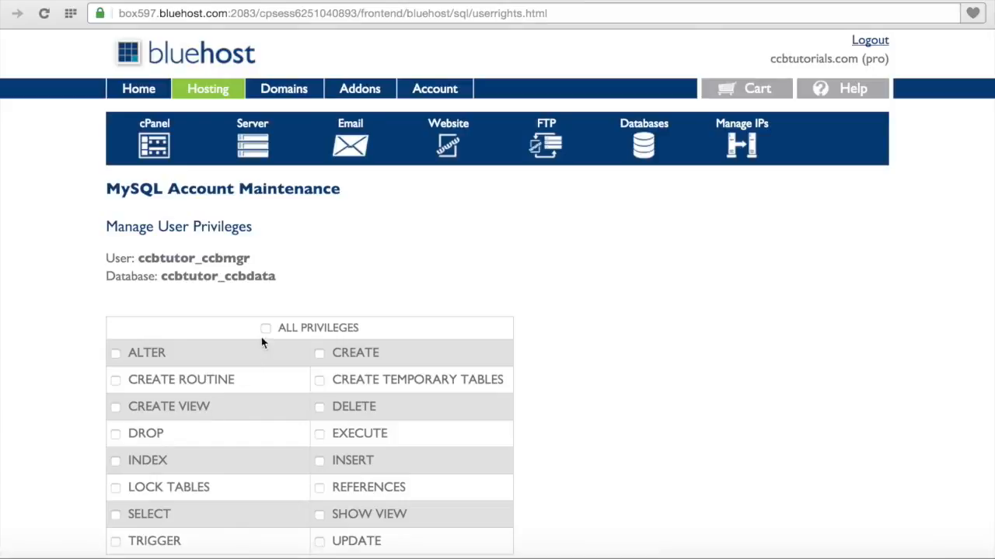
Step: Grant ccbtutor_ccbmgr ALL PRIVILEGES on ccbtutor_ccbdata and return to MySQL Databases
left_click(265, 330)
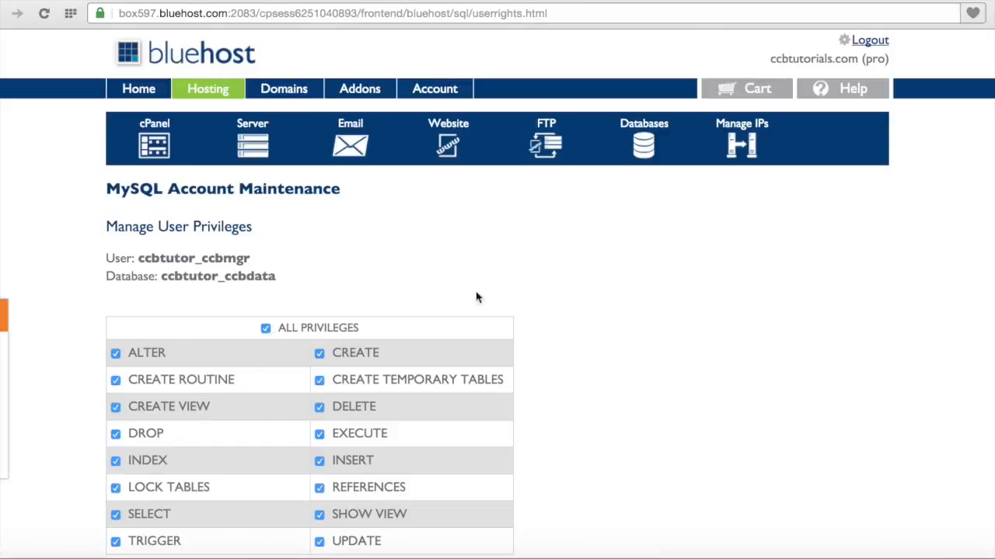
scroll(561, 295, "down", 1)
scroll(561, 295, "down", 2)
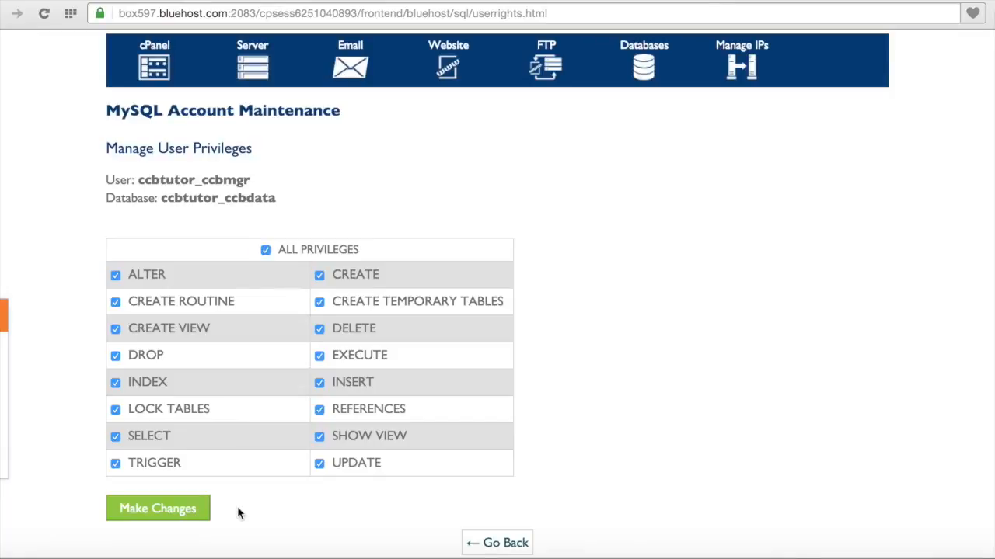
left_click(194, 510)
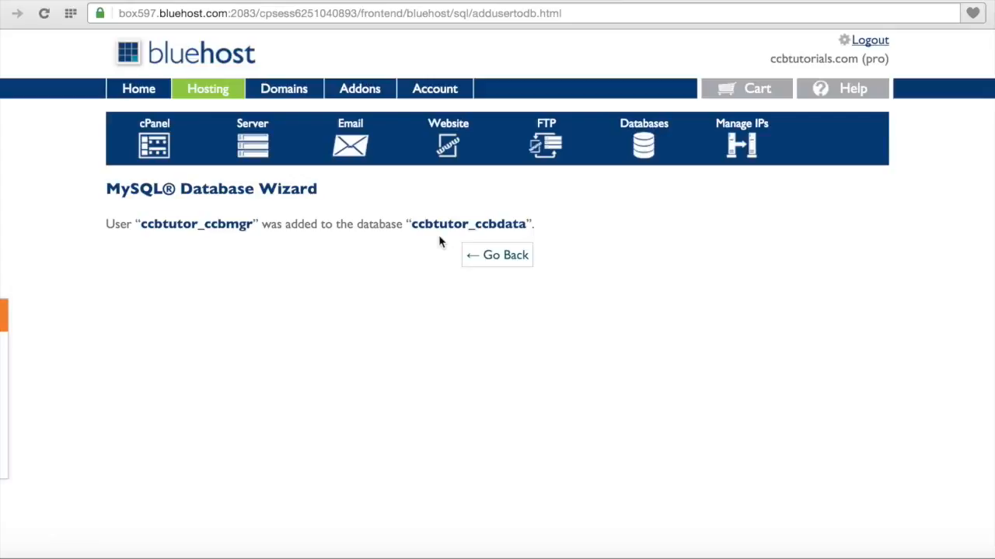
left_click(499, 263)
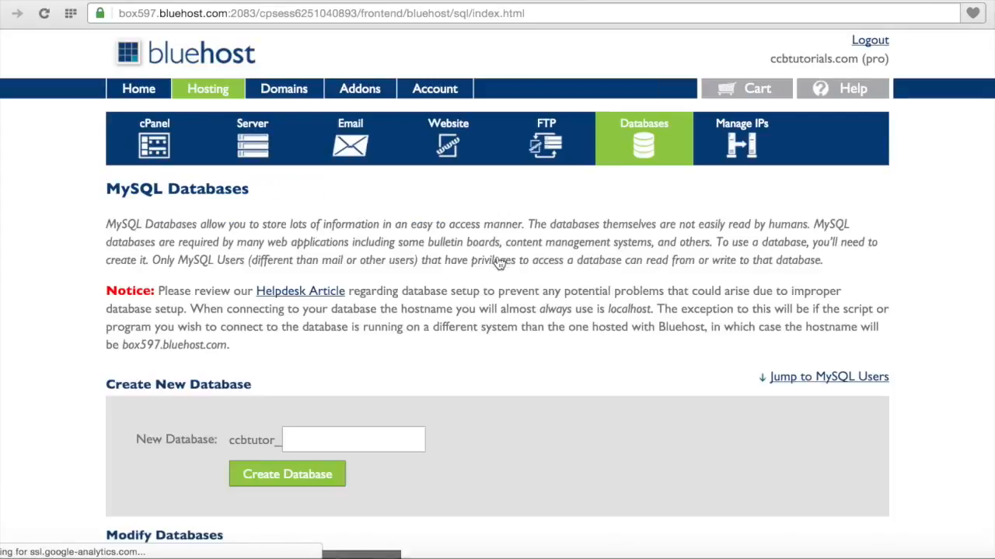
Step: Go to the dashboard home, dismiss the welcome pop-up, and launch phpMyAdmin from the Database tools
left_click(143, 97)
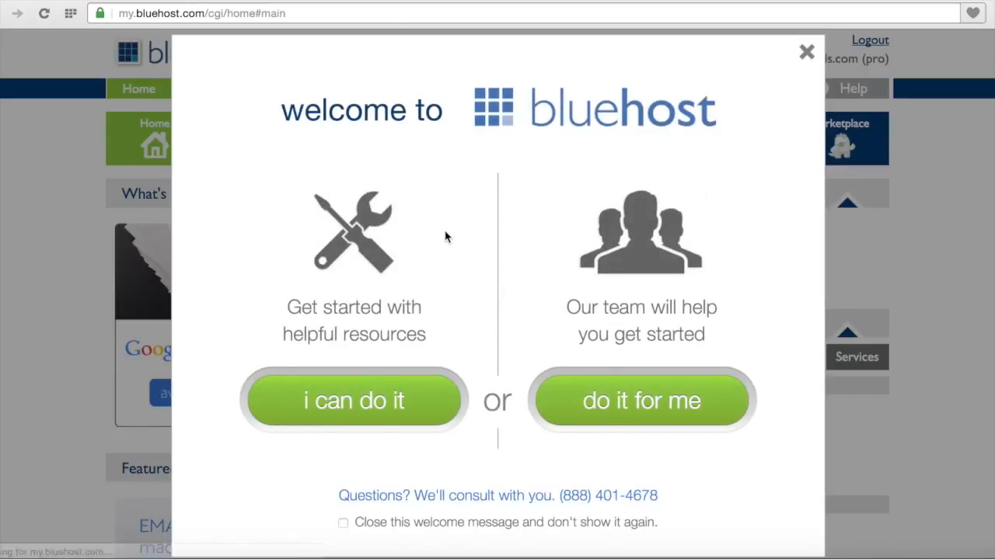
left_click(807, 53)
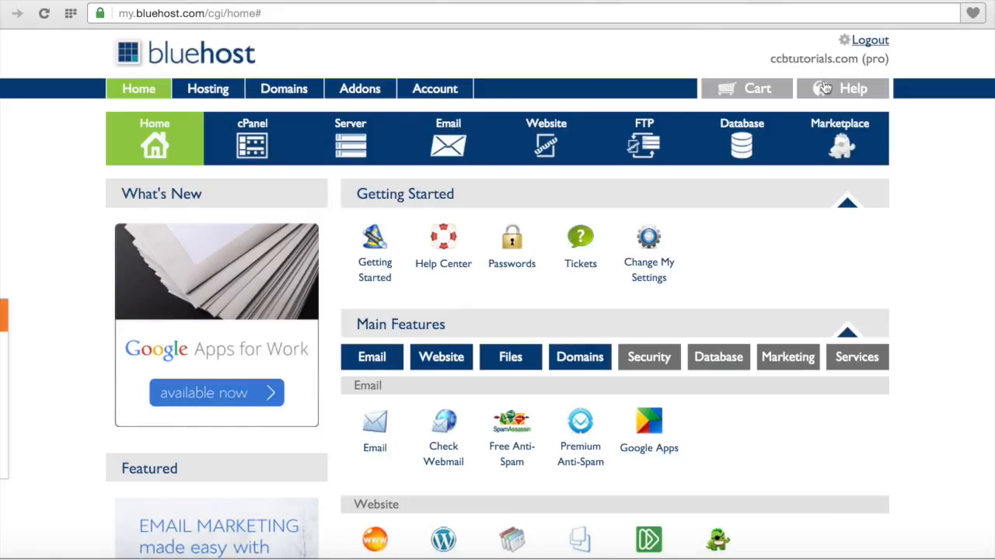
scroll(946, 221, "down", 1)
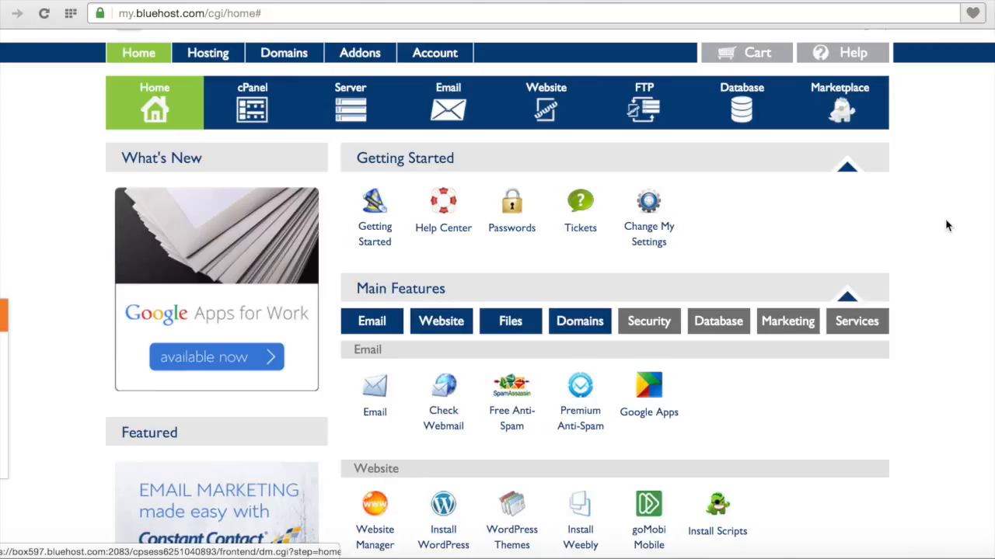
scroll(946, 221, "down", 5)
scroll(946, 225, "up", 2)
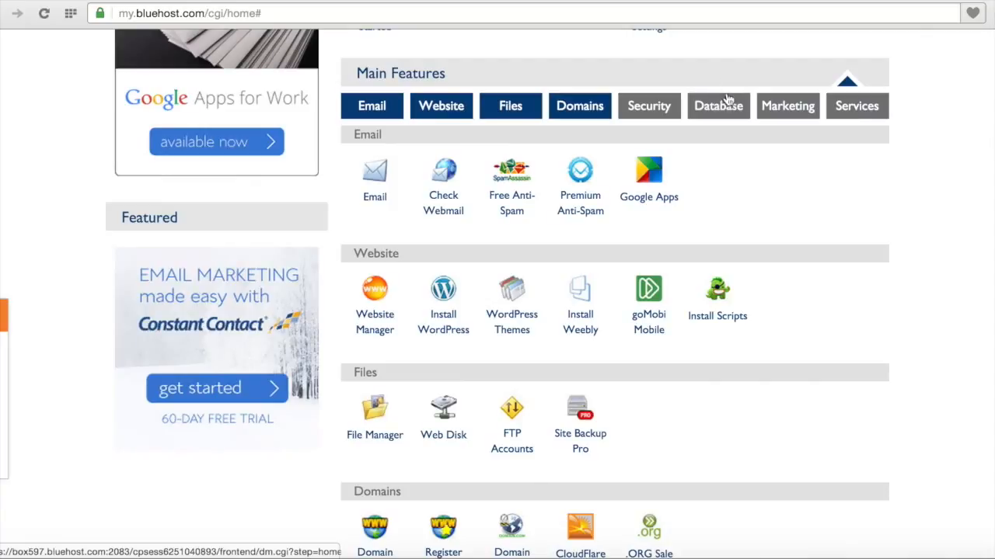
left_click(721, 109)
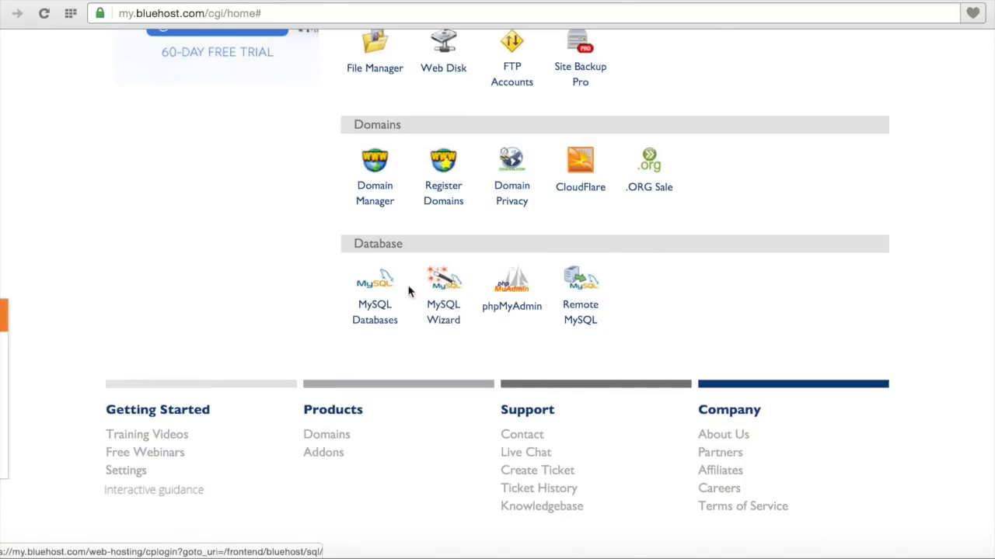
left_click(519, 310)
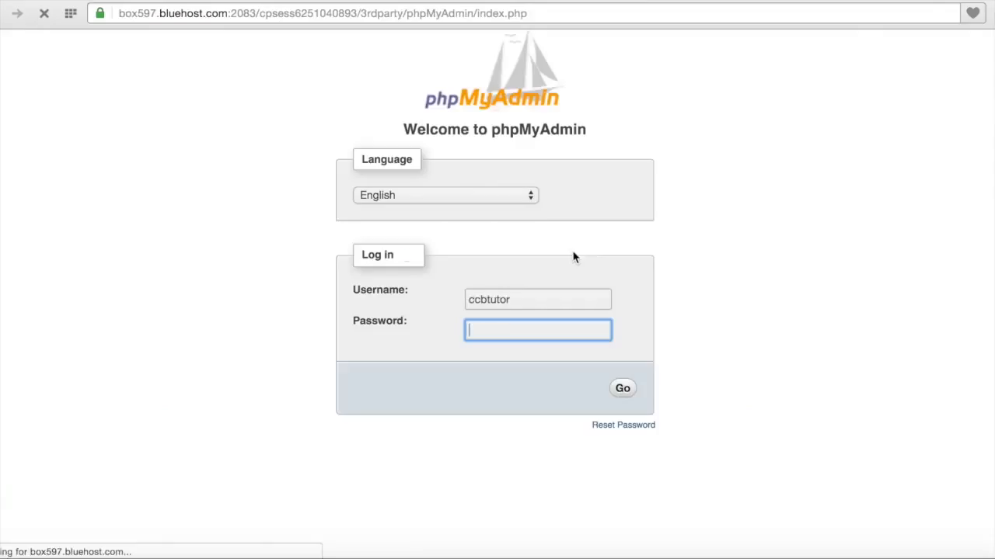
Step: Log in to phpMyAdmin as ccbtutor_ccbmgr with that user's password
left_click(554, 300)
type("_")
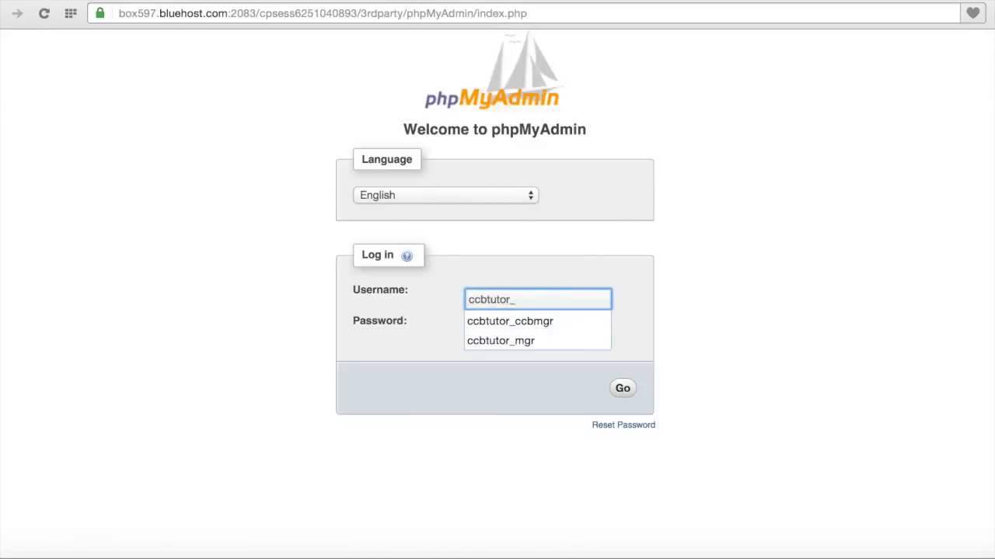
key("Down")
left_click(552, 327)
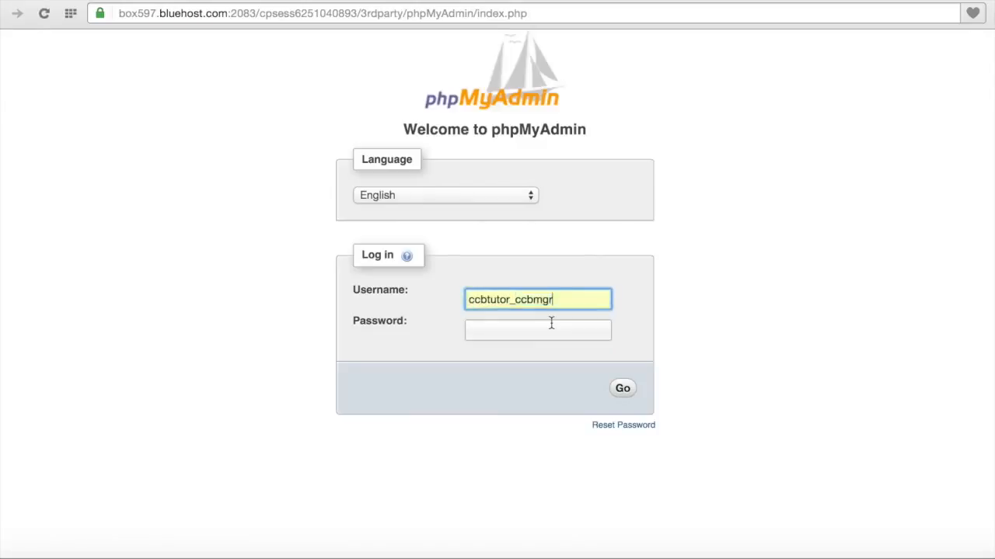
left_click(551, 323)
type("•••••••••")
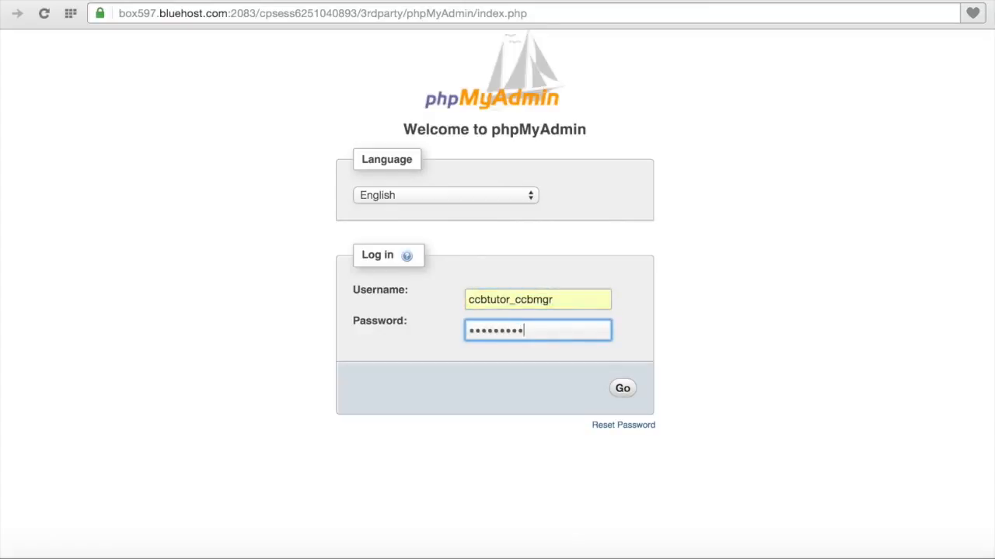
left_click(622, 390)
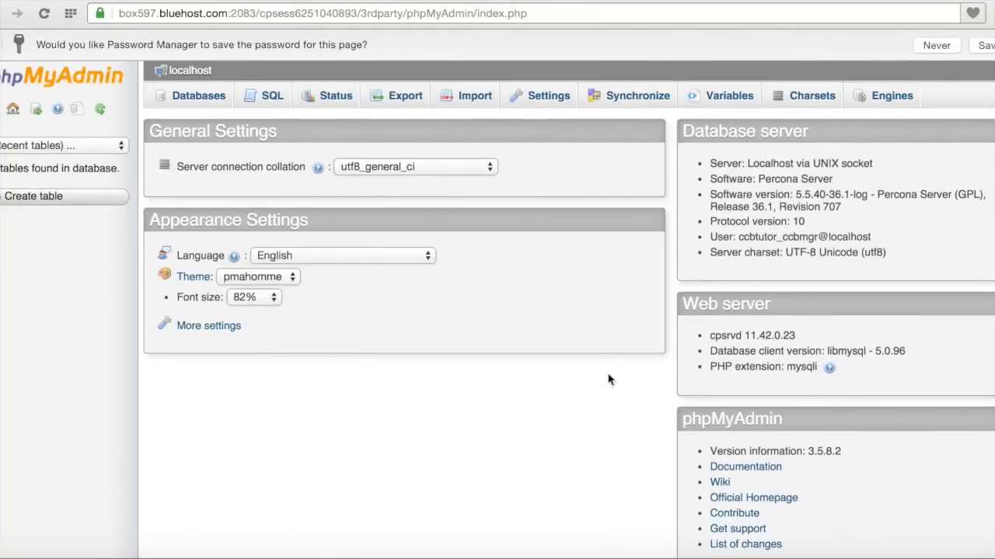
Step: Dismiss the save-password bar and open ccbtutor_ccbdata from the Databases list
left_click(2, 46)
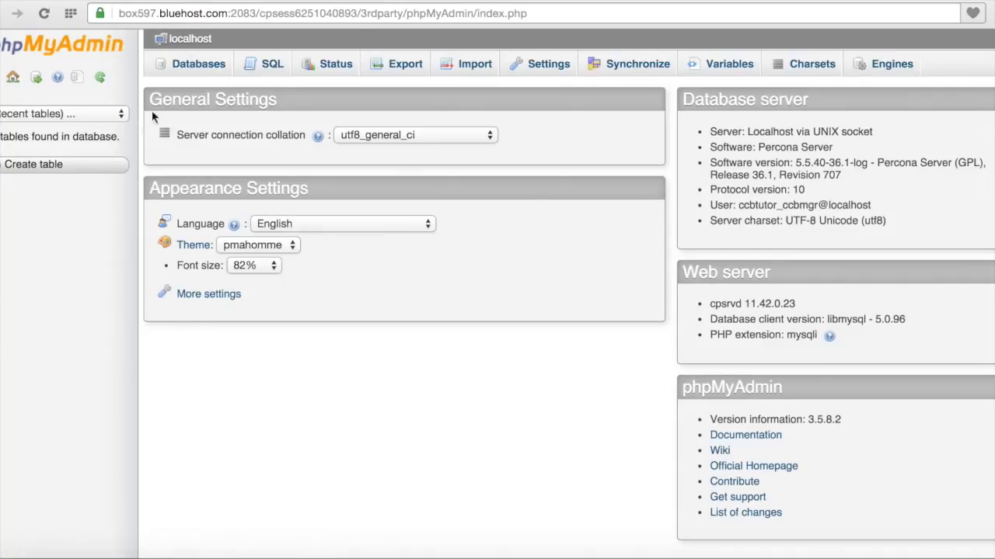
left_click(195, 70)
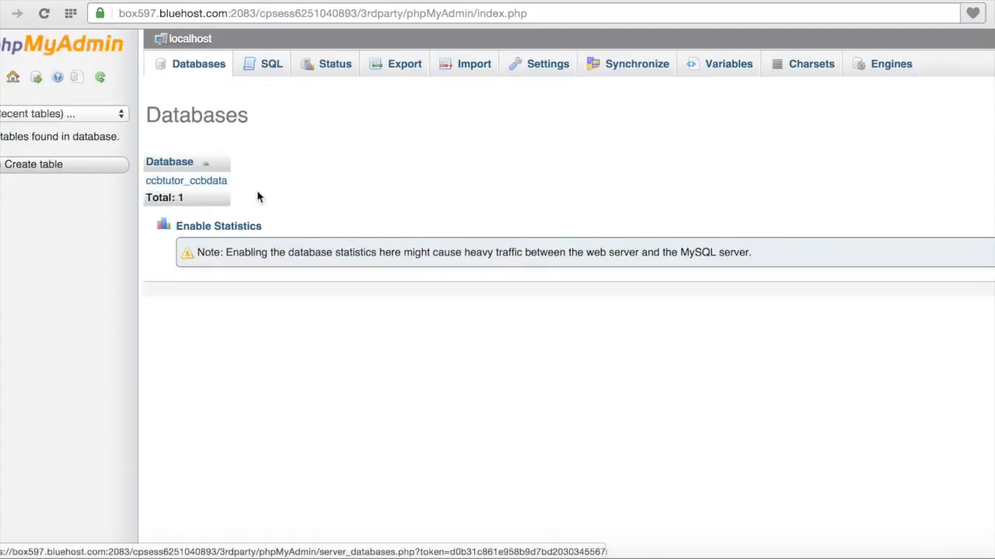
left_click(215, 66)
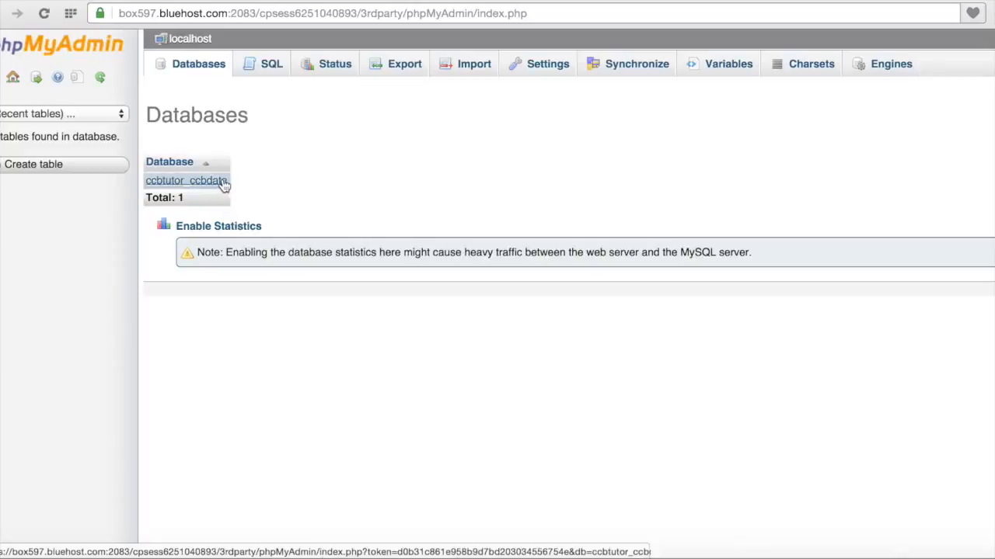
left_click(222, 181)
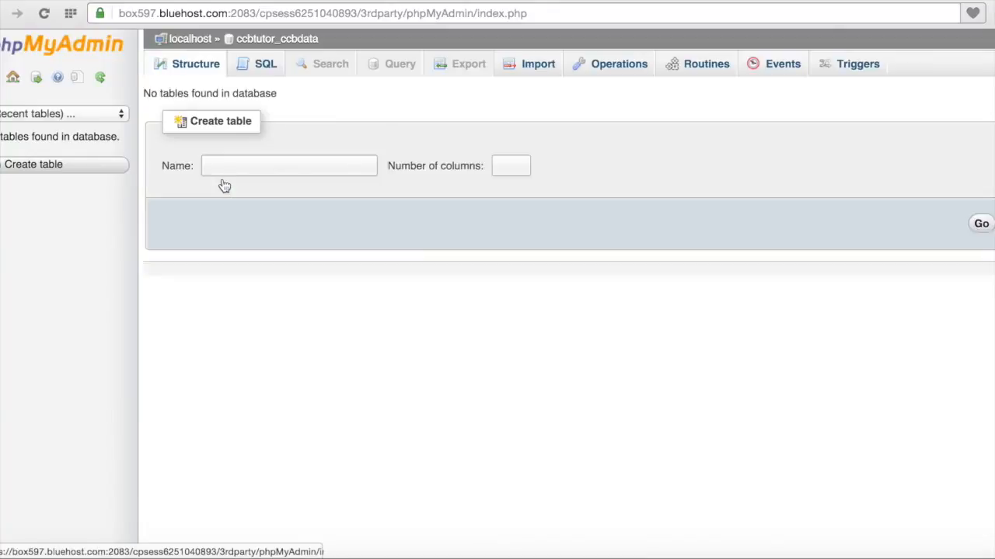
Step: Start a new table named test with 1 column
left_click(236, 172)
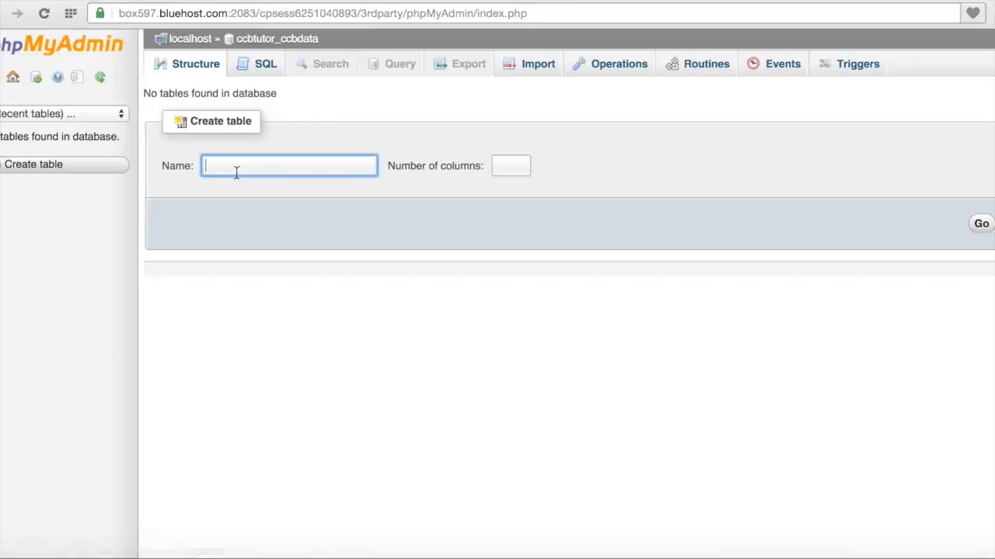
type("test")
left_click(517, 169)
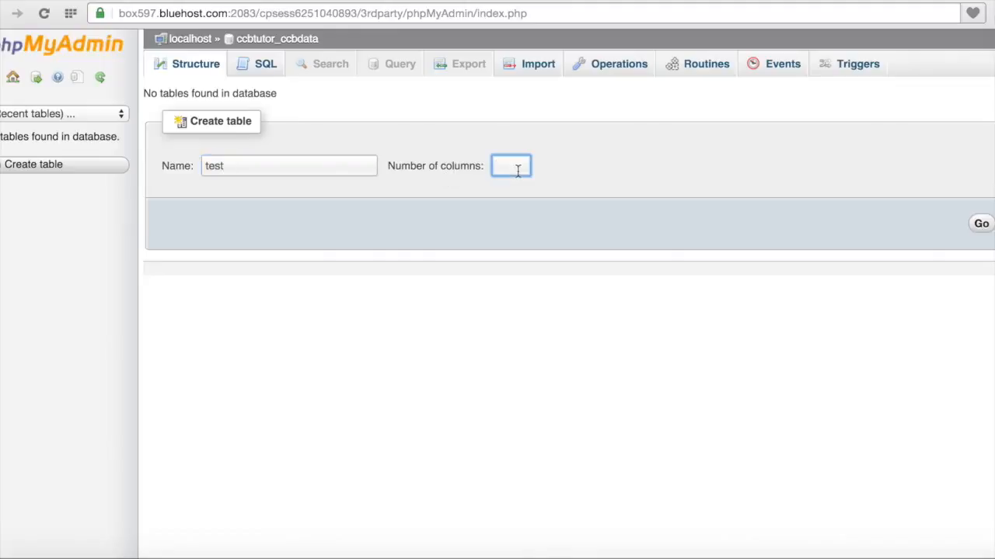
type("1")
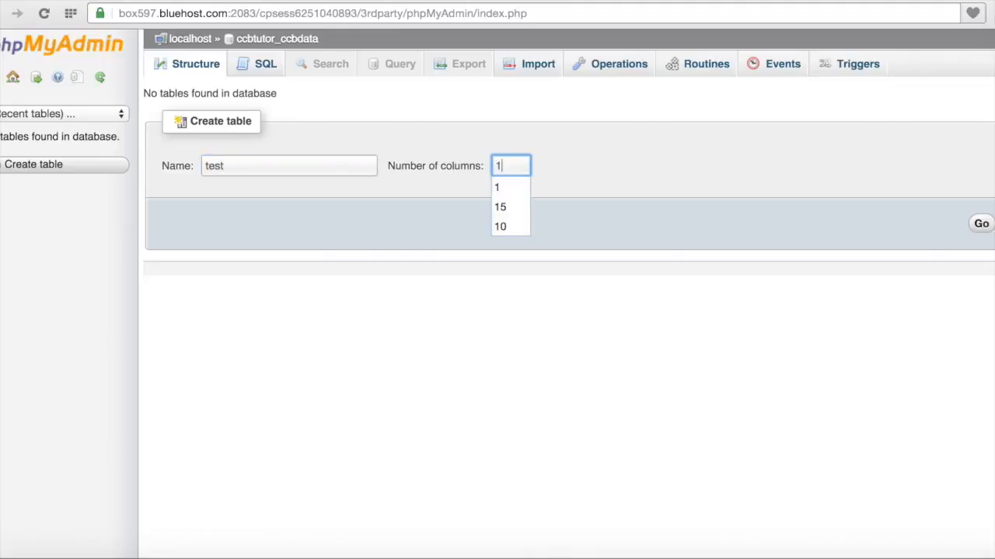
left_click(981, 225)
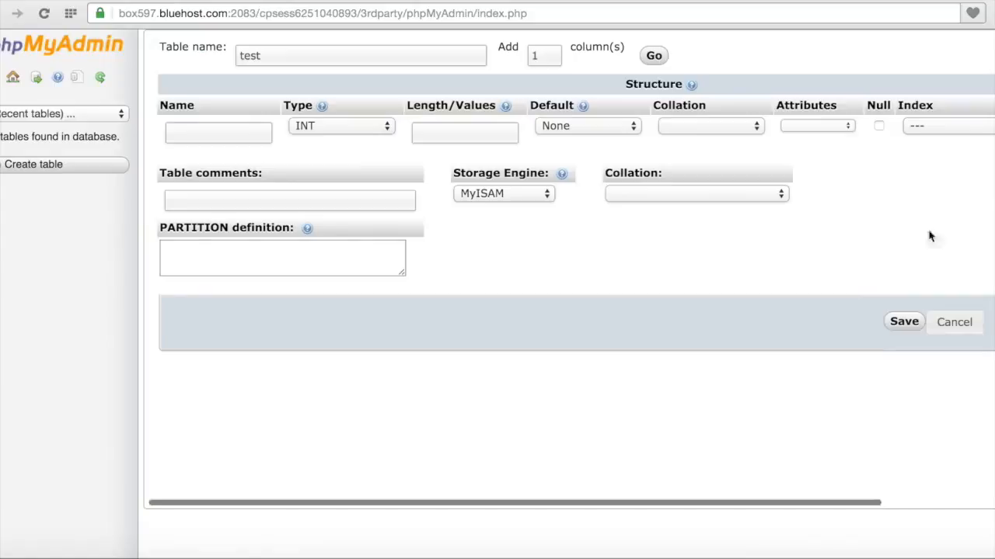
Step: Name the table's column primaryid
left_click(242, 135)
type("pkid")
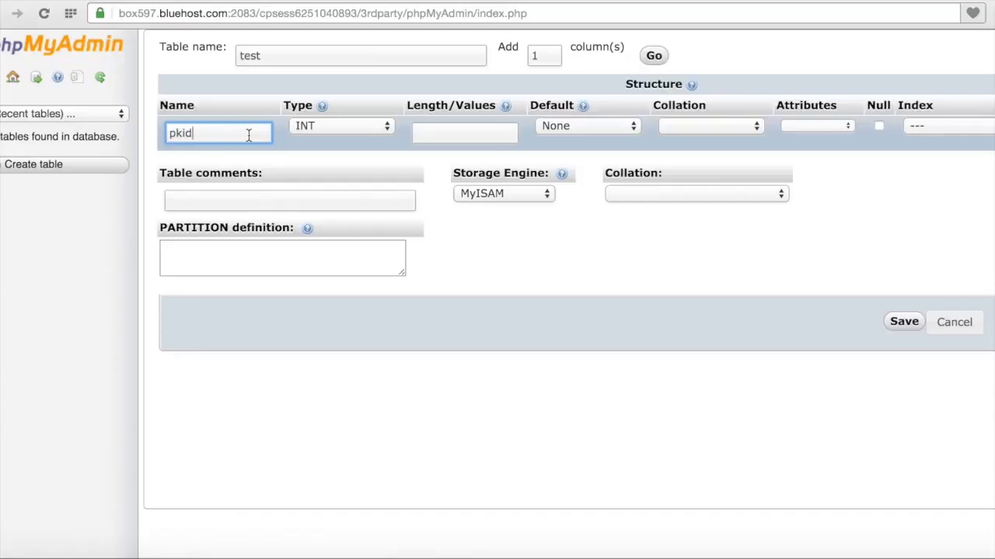
left_click(179, 133)
type("rimary")
key("Delete")
Step: Make primaryid UNSIGNED, a PRIMARY index, and auto-increment
left_click(837, 126)
left_click(835, 147)
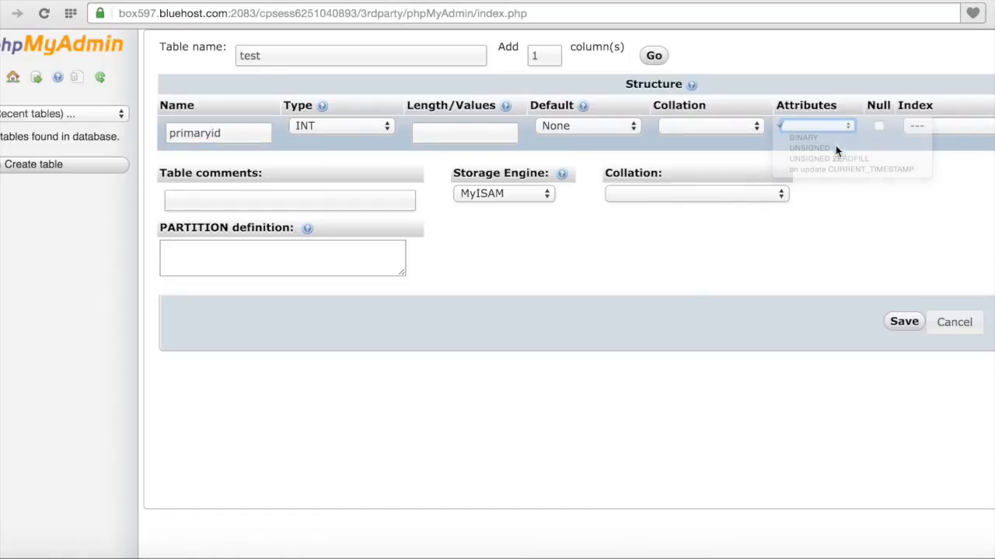
left_click(930, 133)
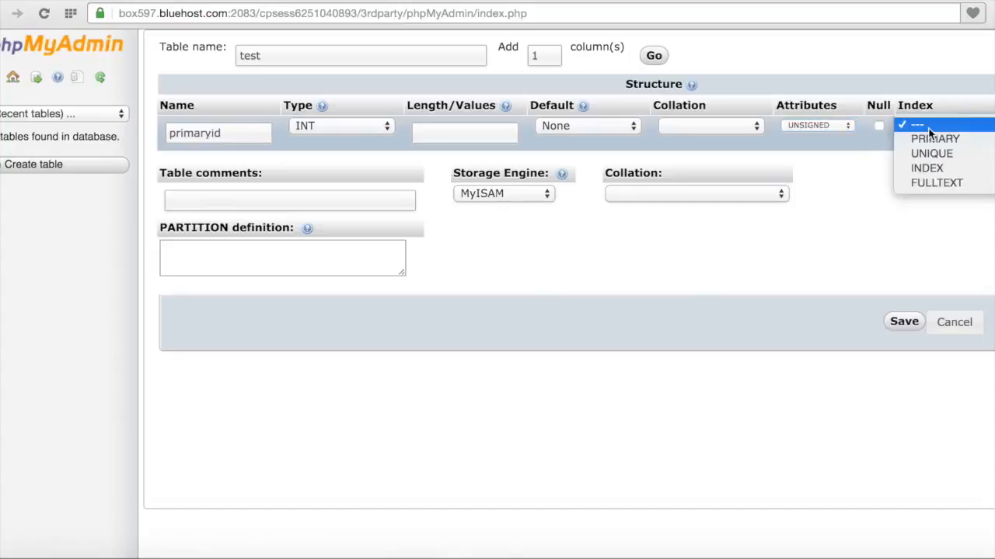
left_click(928, 137)
scroll(921, 207, "right", 5)
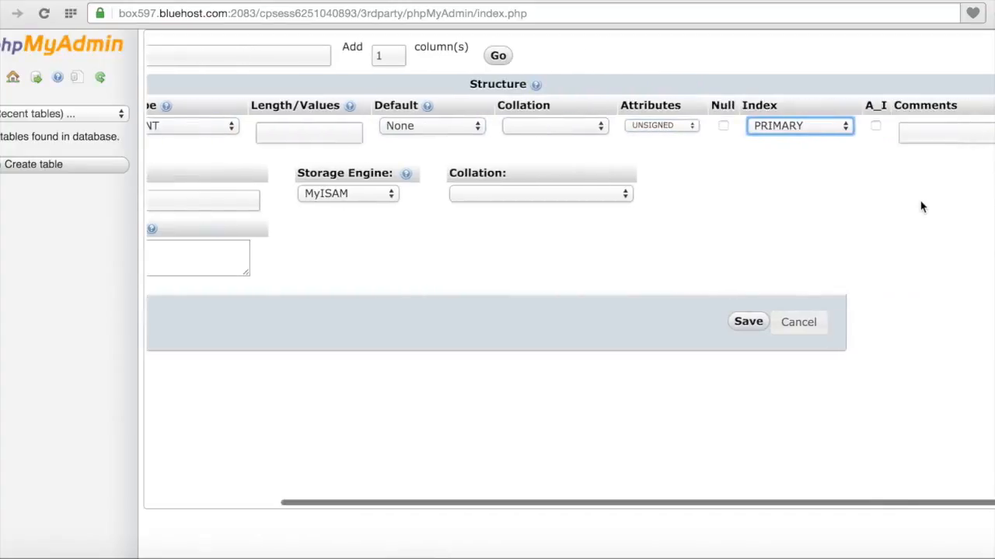
left_click(876, 126)
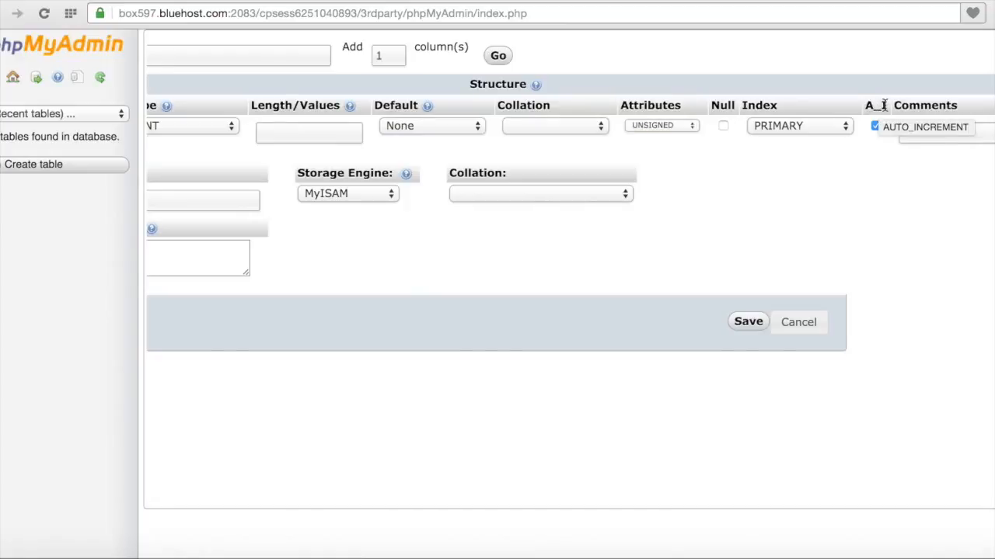
scroll(807, 249, "left", 4)
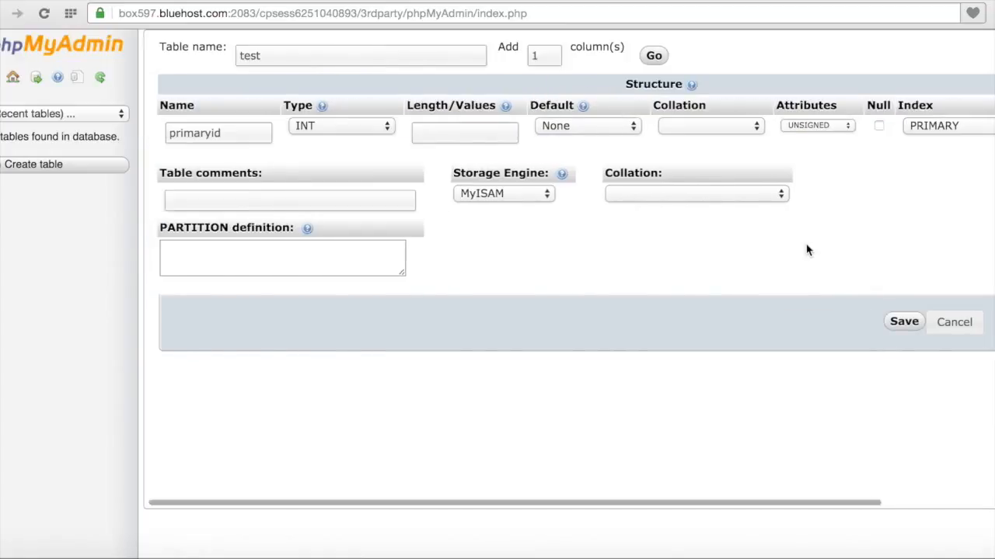
Step: Keep the MyISAM storage engine and save the test table
left_click(542, 194)
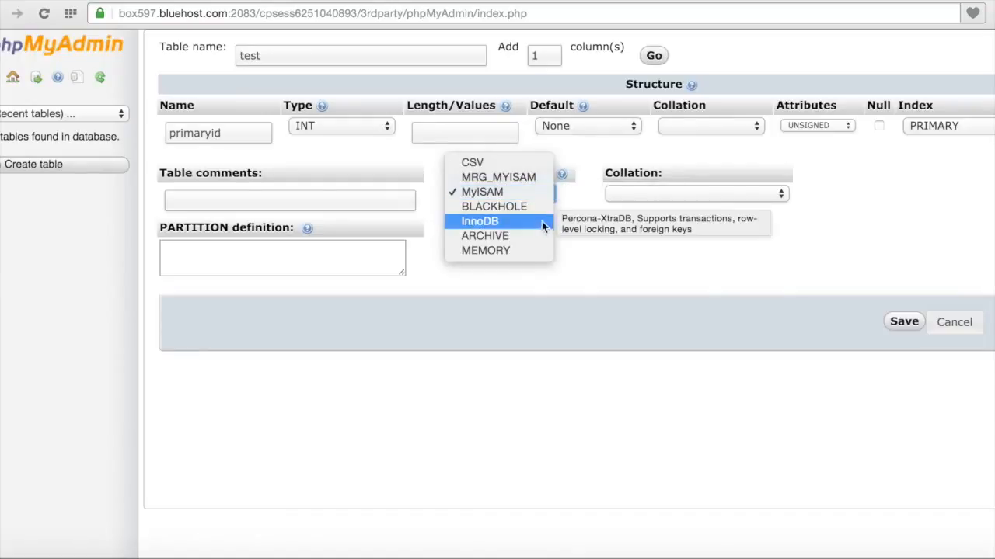
left_click(598, 270)
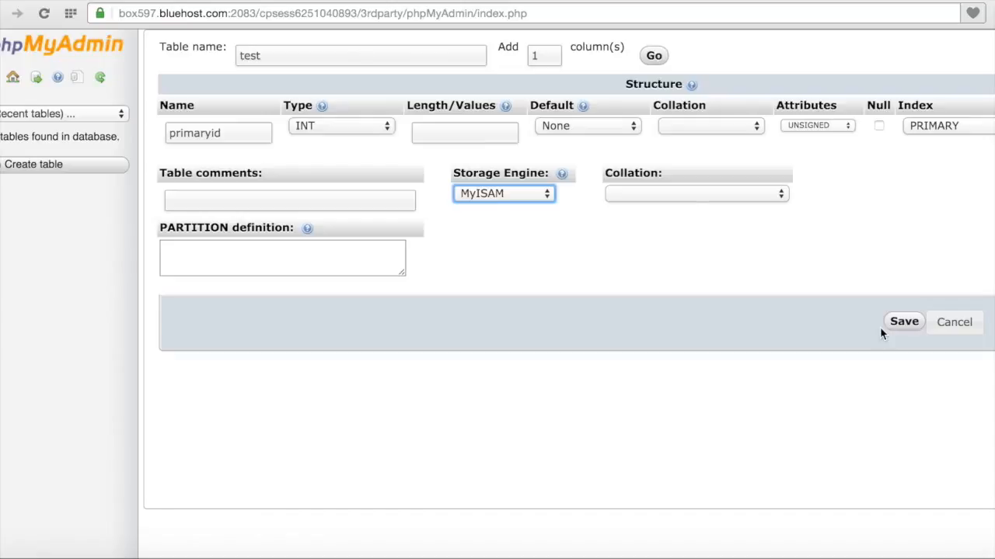
left_click(901, 323)
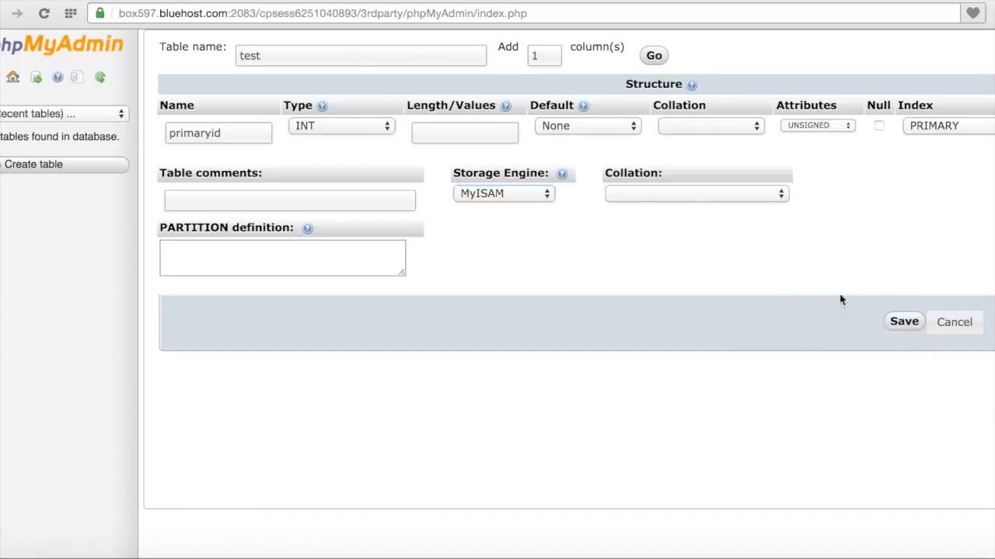
left_click(903, 323)
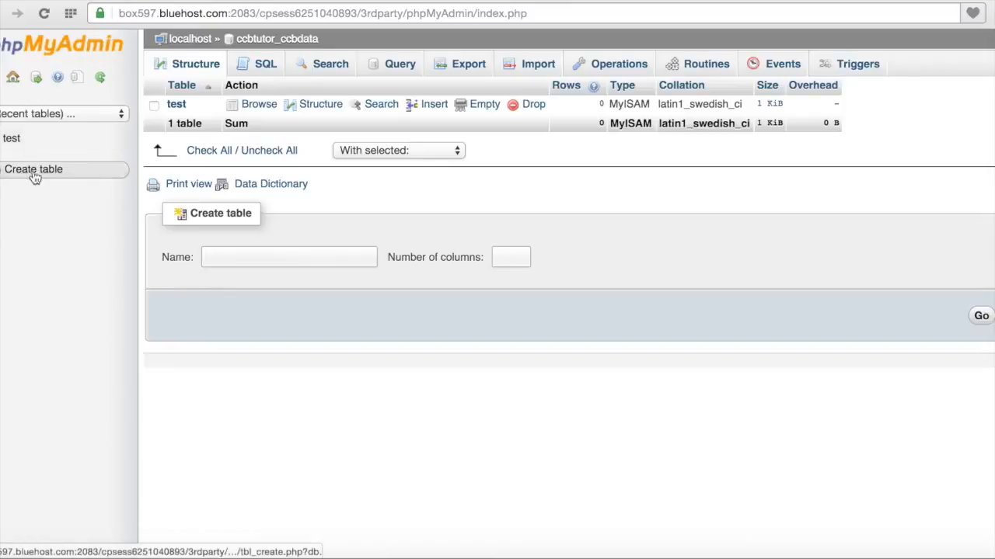
Step: Enter 'test2' as a new table name, then open the test table's structure
left_click(228, 261)
type("test2")
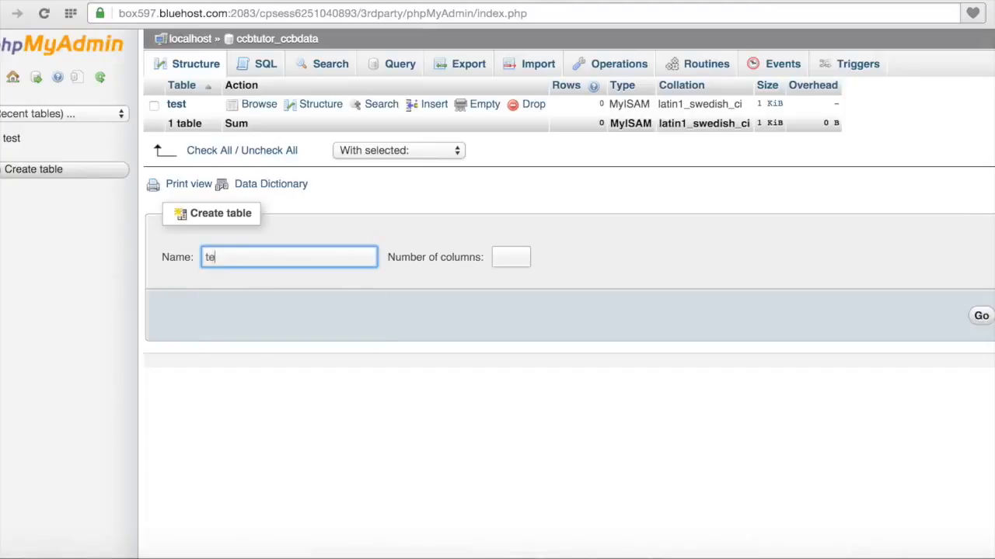
left_click(511, 260)
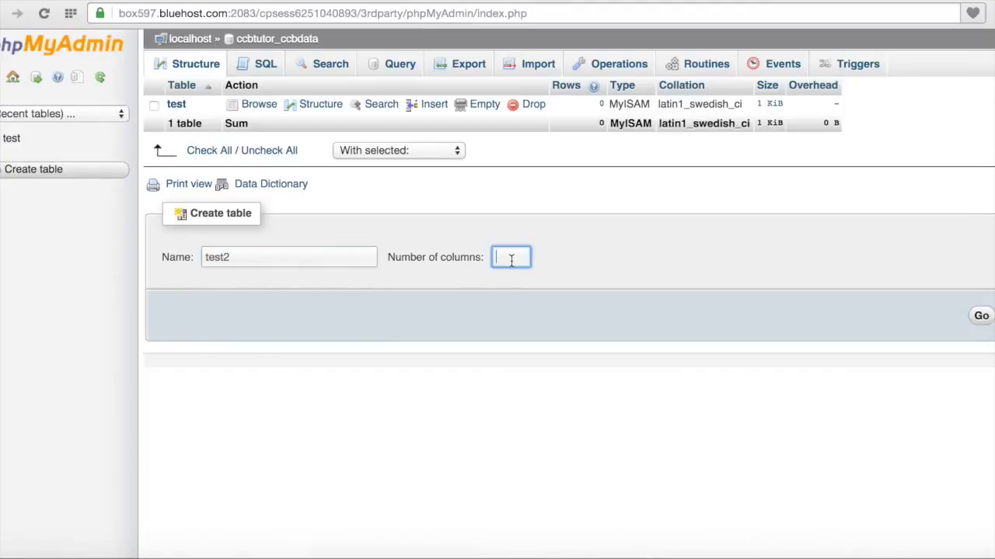
left_click(185, 109)
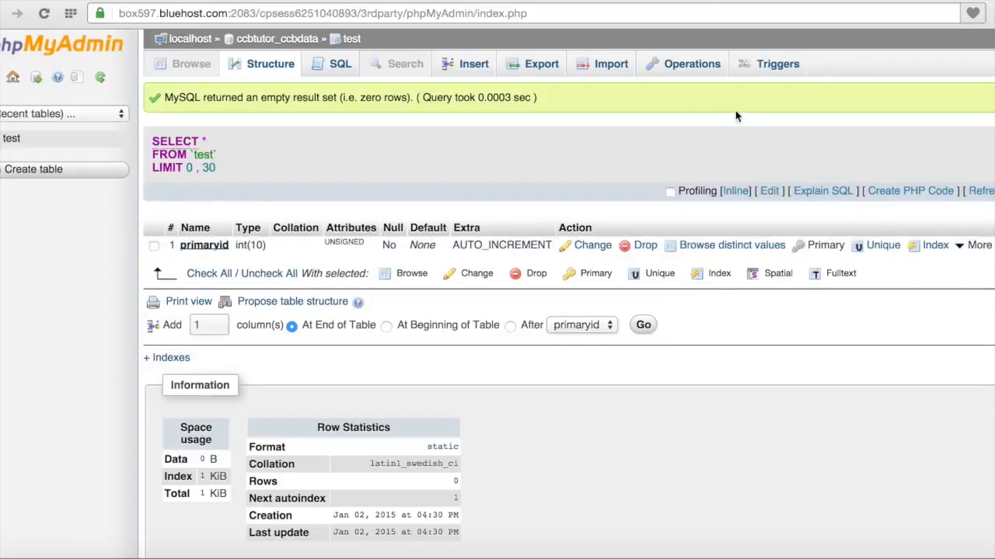
Step: Return to the Bluehost cPanel tab showing the Database section
left_click(779, 2)
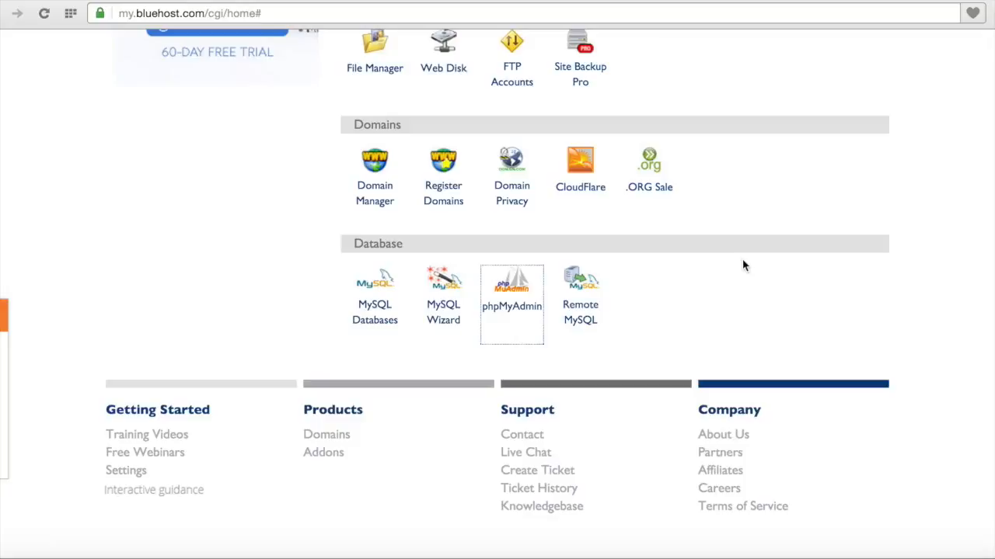
scroll(742, 266, "up", 5)
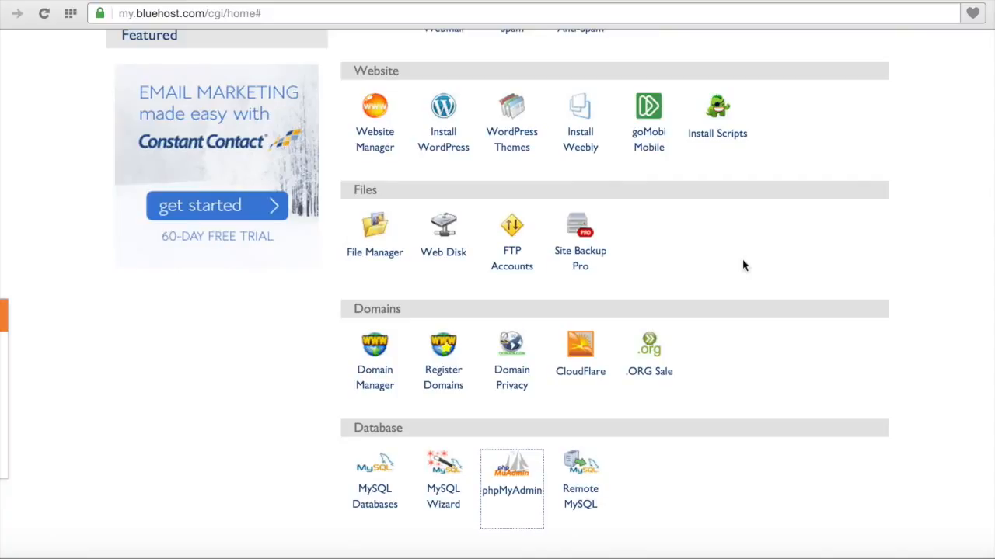
scroll(742, 266, "down", 3)
scroll(742, 265, "up", 10)
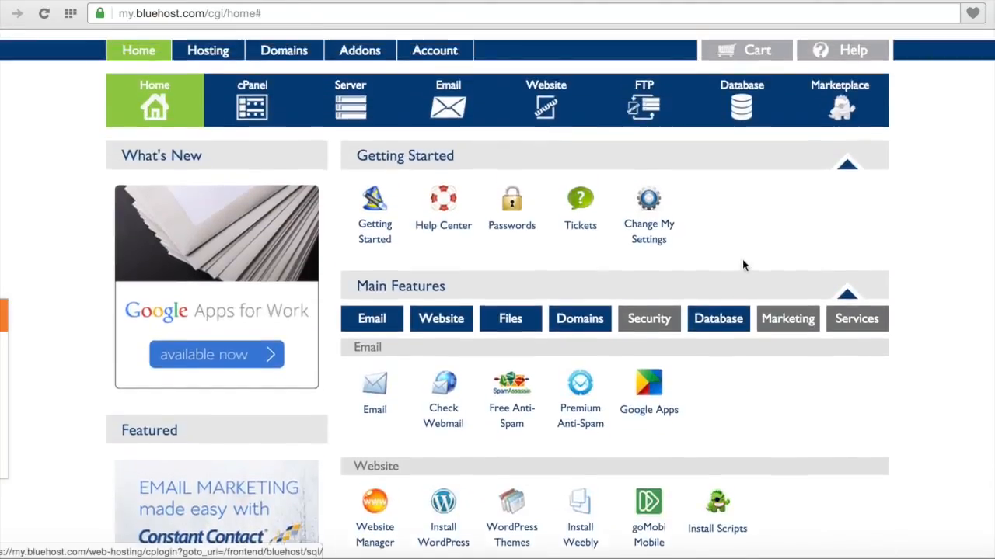
scroll(742, 266, "up", 1)
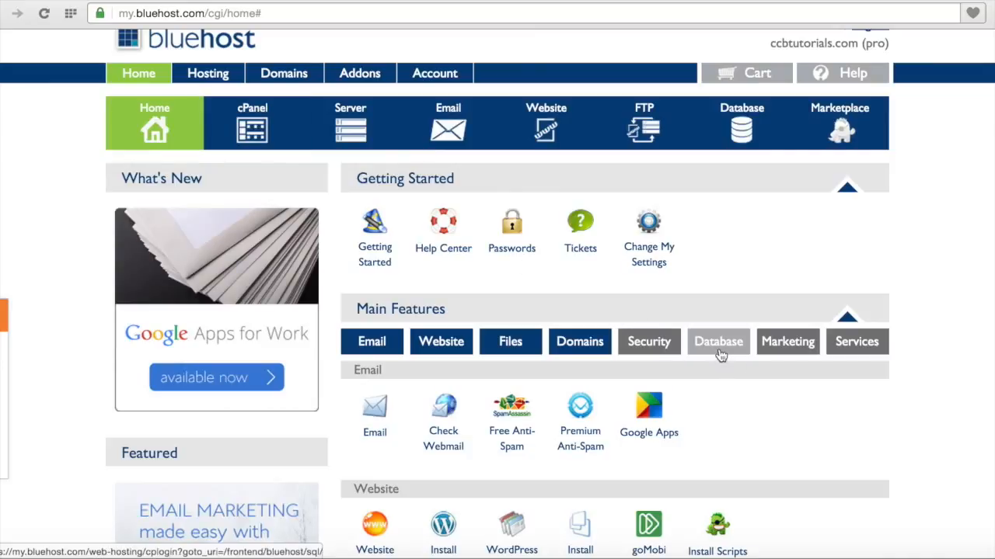
scroll(721, 407, "down", 5)
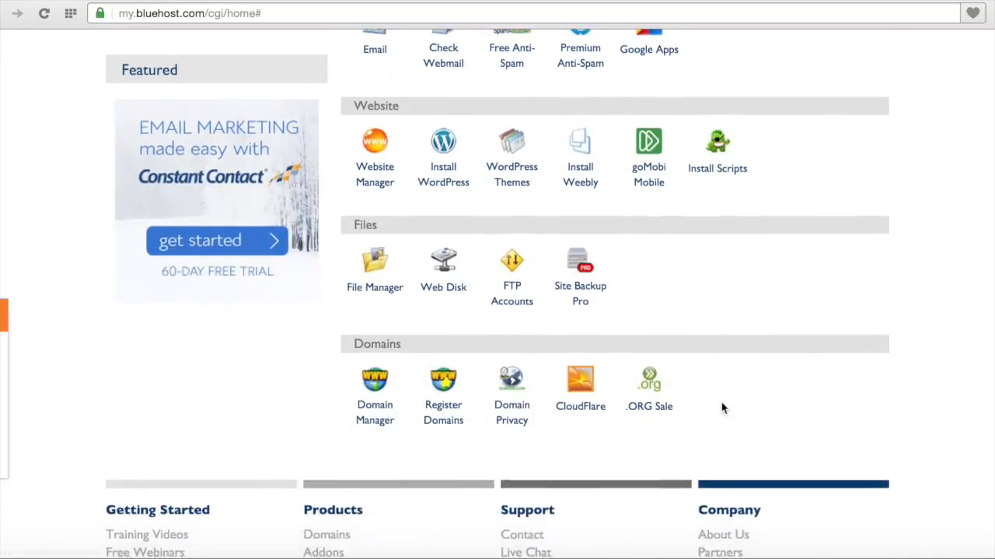
scroll(727, 326, "up", 4)
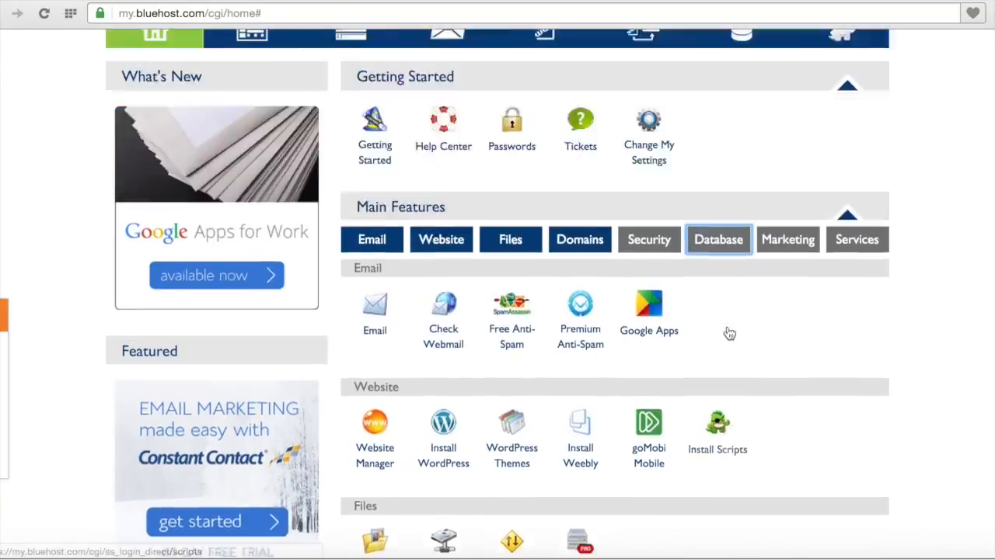
scroll(729, 333, "up", 2)
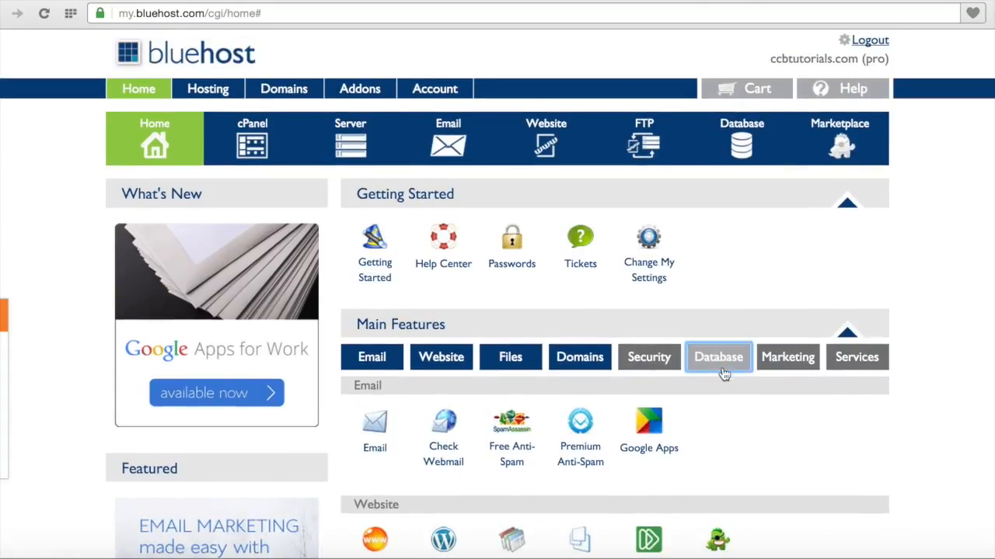
scroll(730, 400, "down", 5)
scroll(729, 402, "down", 1)
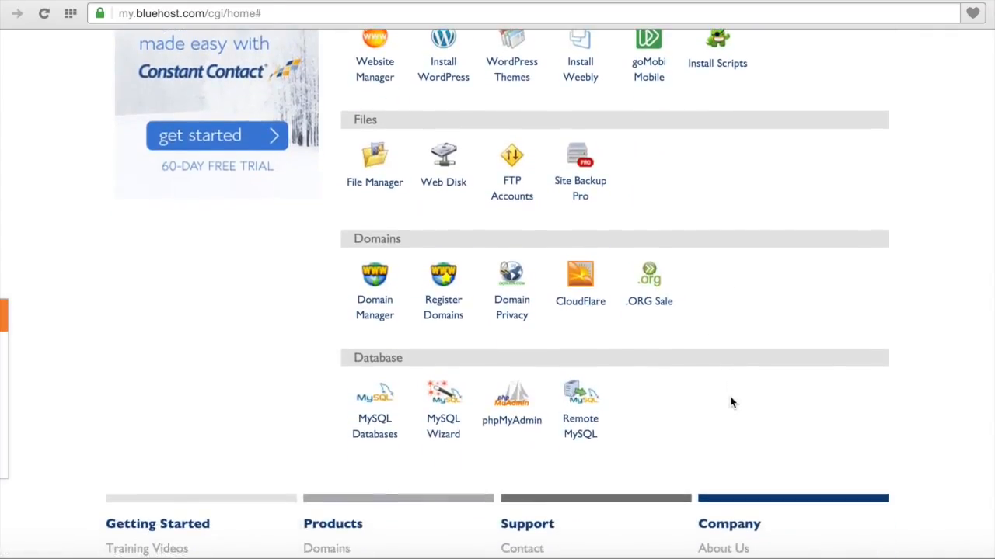